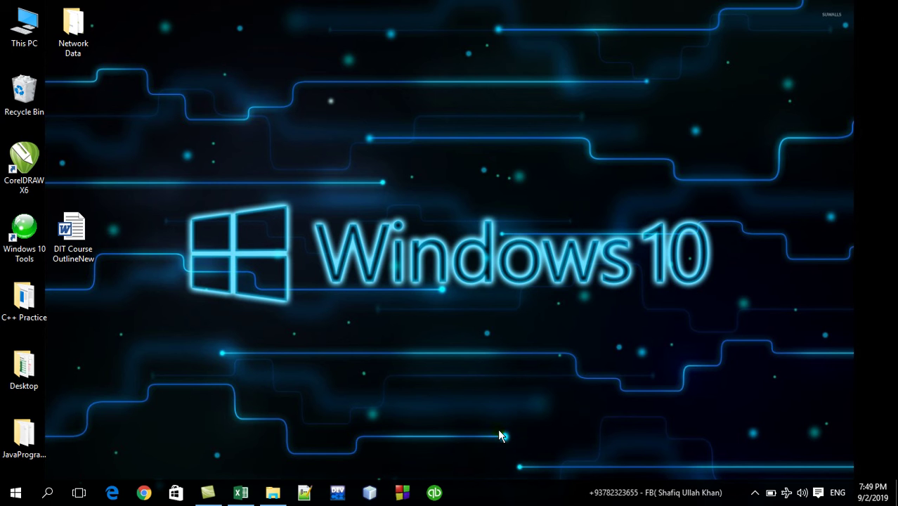
Restore ExcelWorkbook from the taskbar, select cell D19, and show its File Info page
left_click(241, 496)
left_click(189, 336)
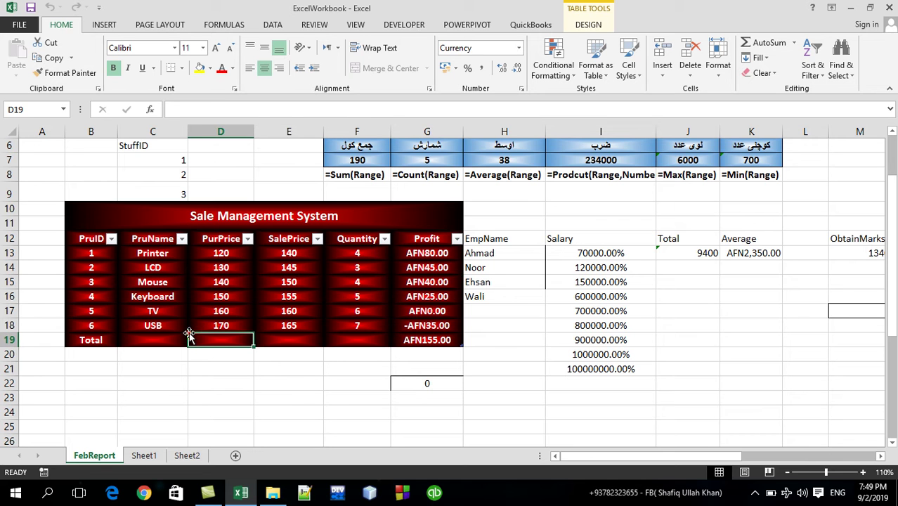
left_click(23, 27)
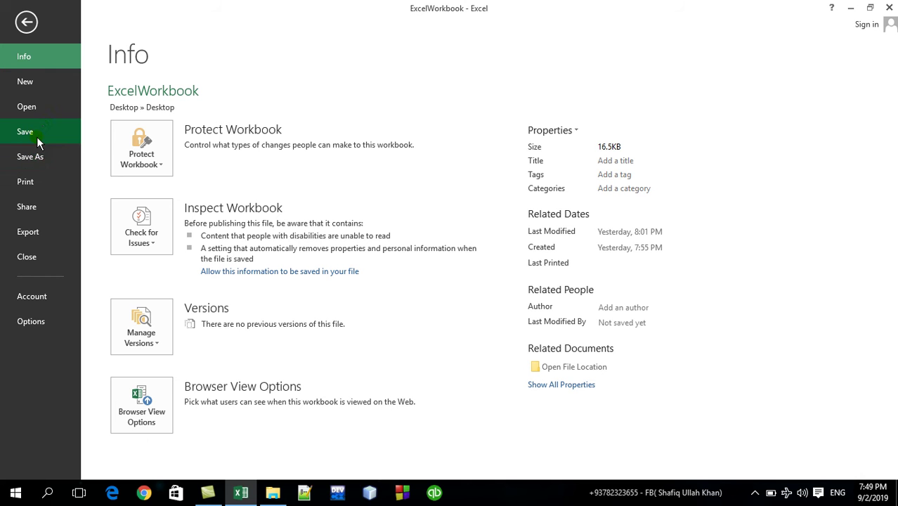
Show the New page with templates like Blank workbook, Expense Report and Loan Amortization
left_click(35, 82)
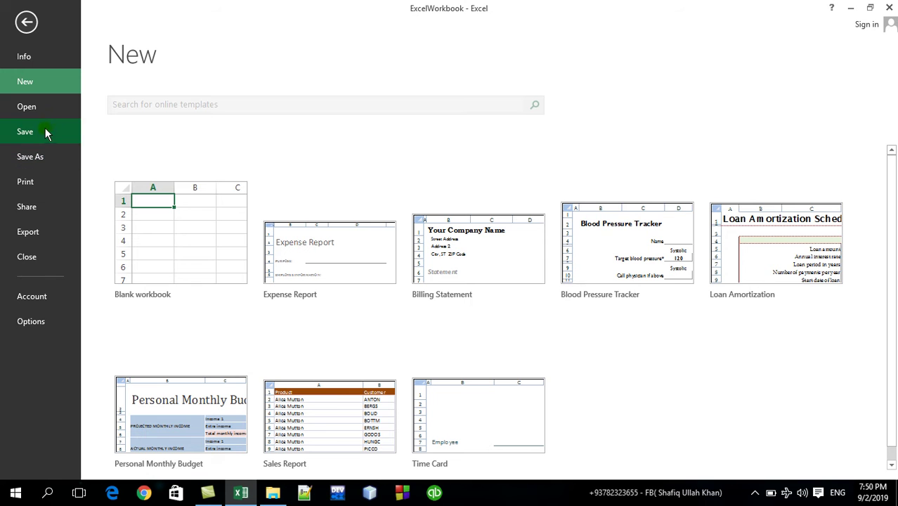
Show the Open page and scroll through the Recent Workbooks list
left_click(25, 104)
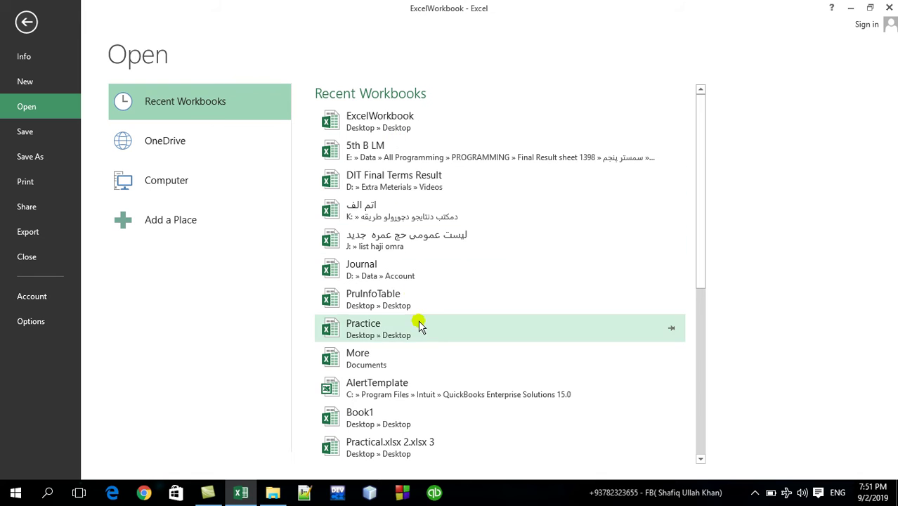
left_click_drag(701, 284, 712, 437)
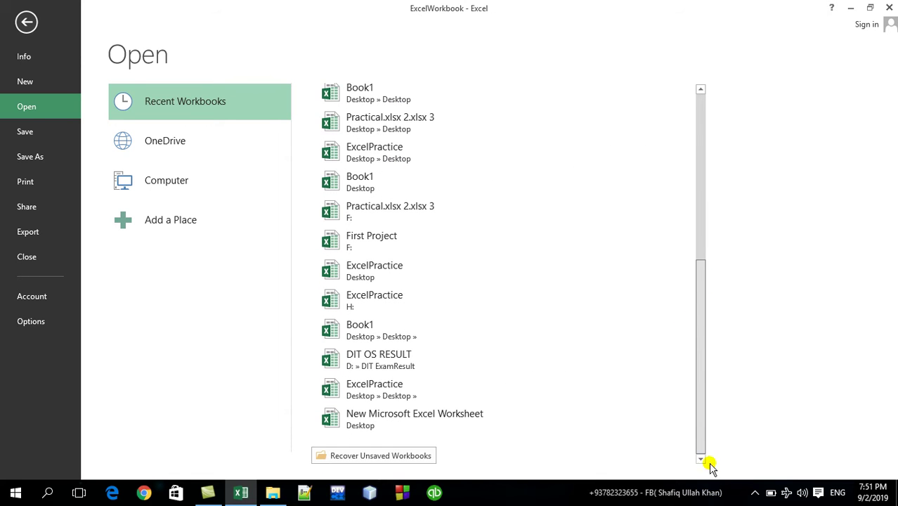
scroll(685, 285, "up", 5)
scroll(682, 291, "up", 1)
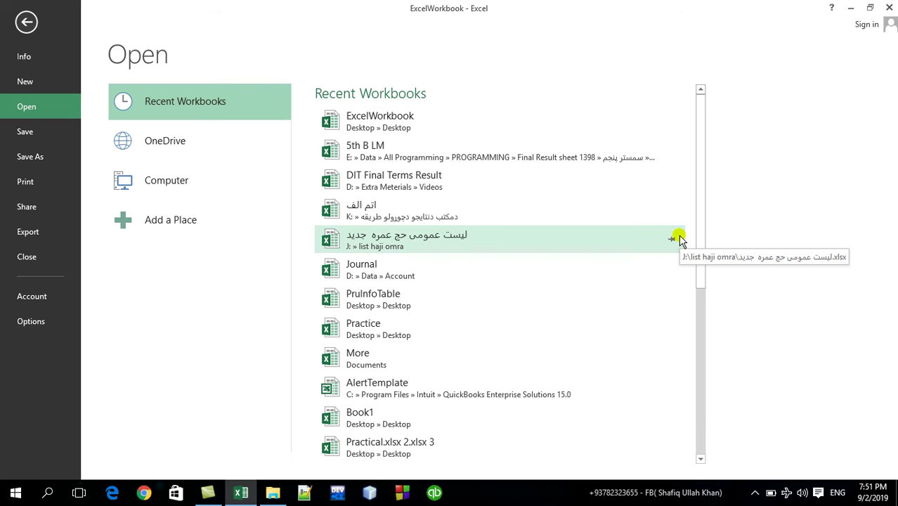
Try 5th B LM, dismiss the not-found error, open Practice, then return to ExcelWorkbook
left_click(404, 164)
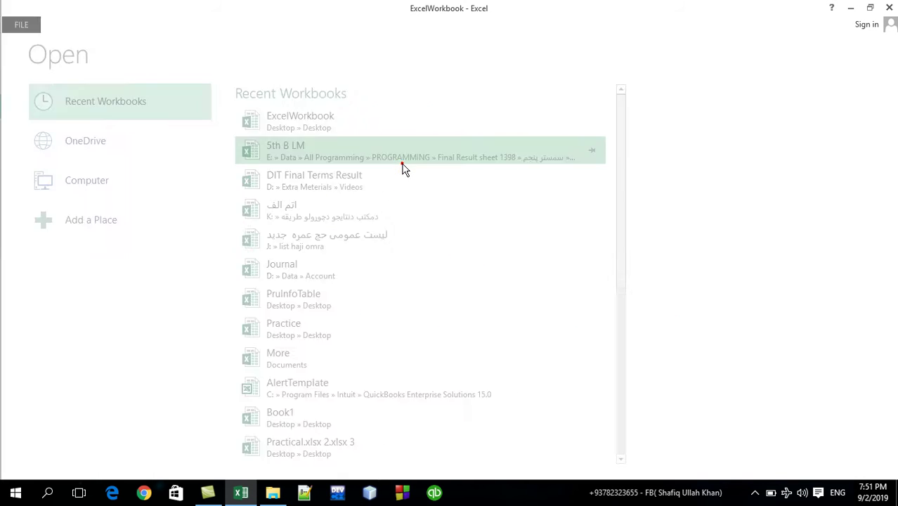
left_click(452, 282)
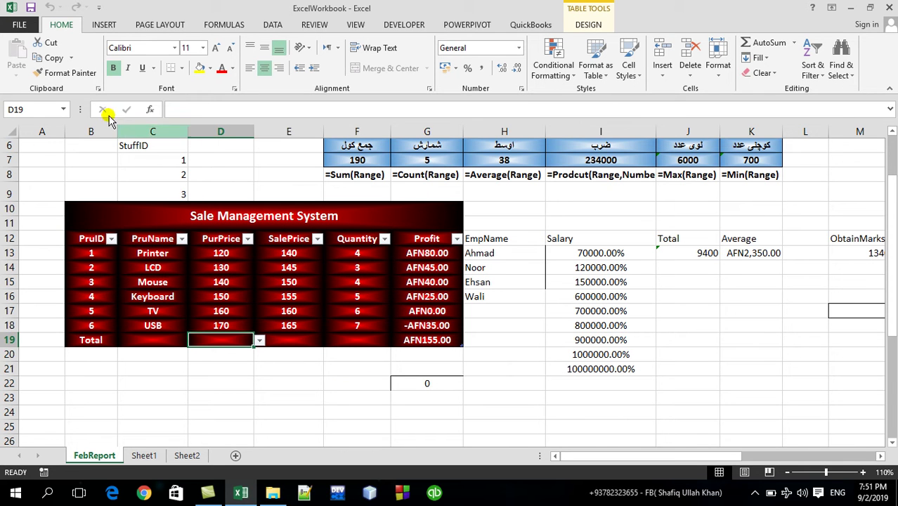
left_click(19, 26)
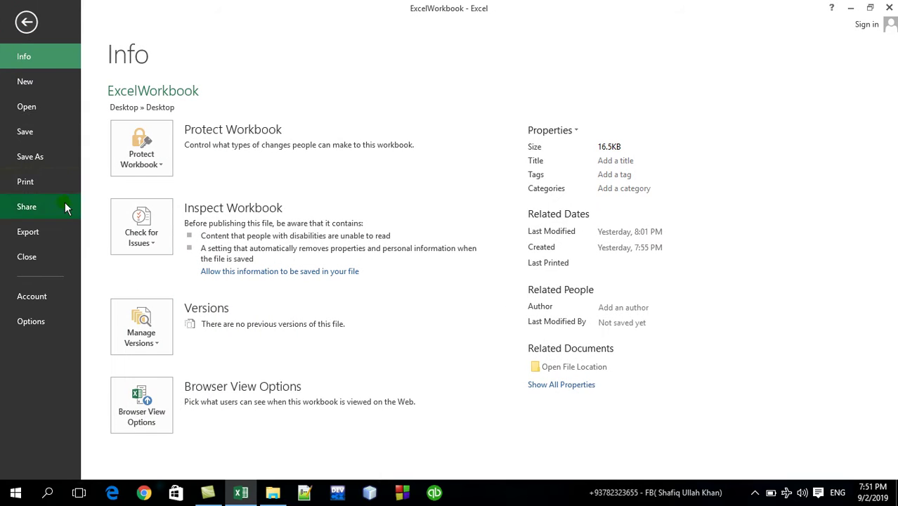
left_click(34, 104)
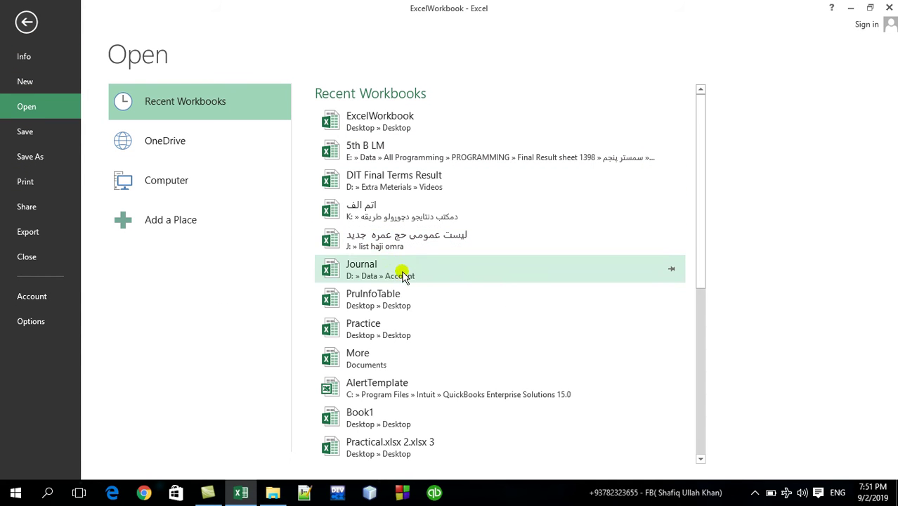
left_click(406, 336)
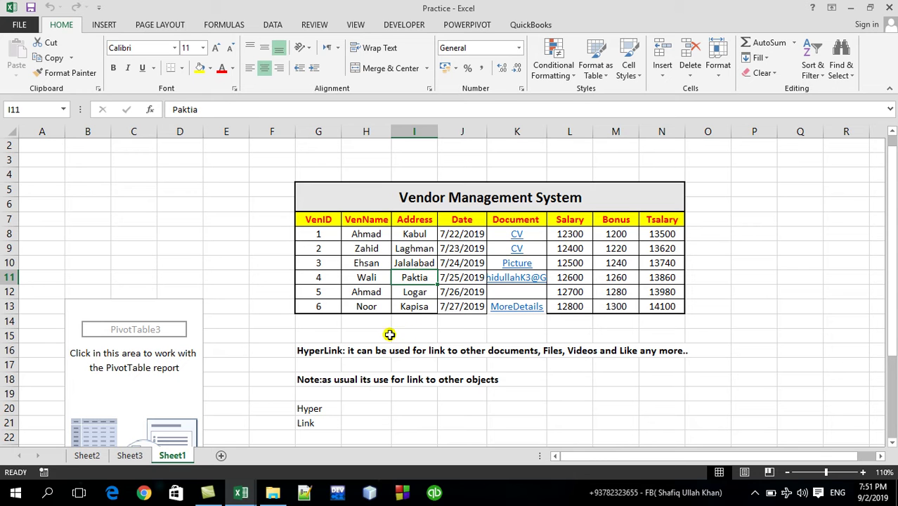
left_click(383, 336)
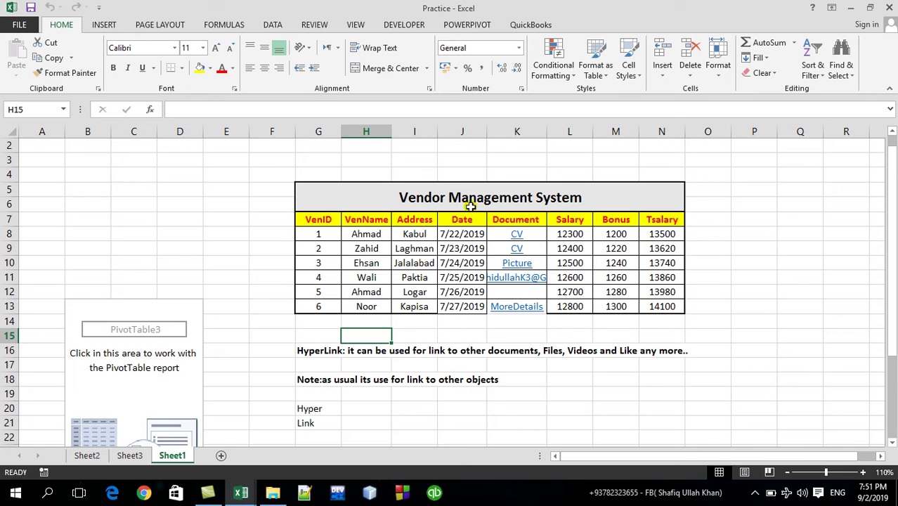
key("alt+Tab")
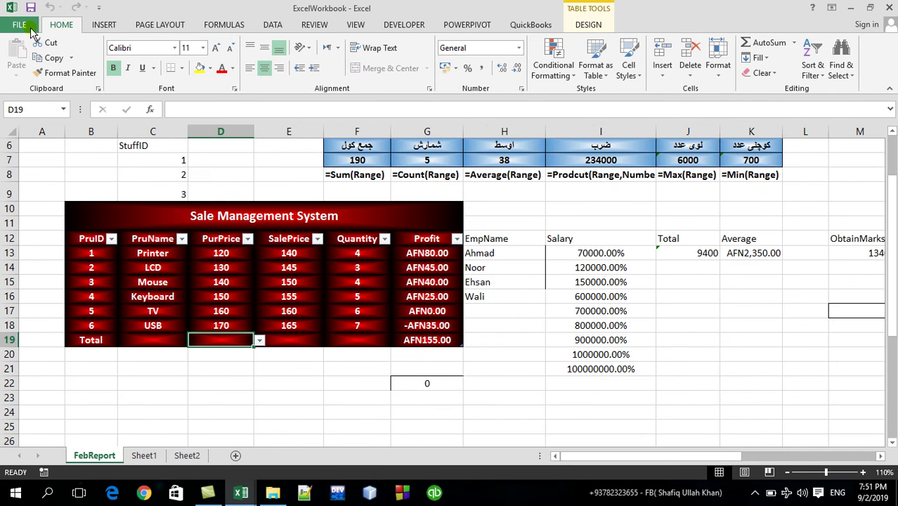
Show ExcelWorkbook's Recent Workbooks list, now headed by Practice
left_click(20, 25)
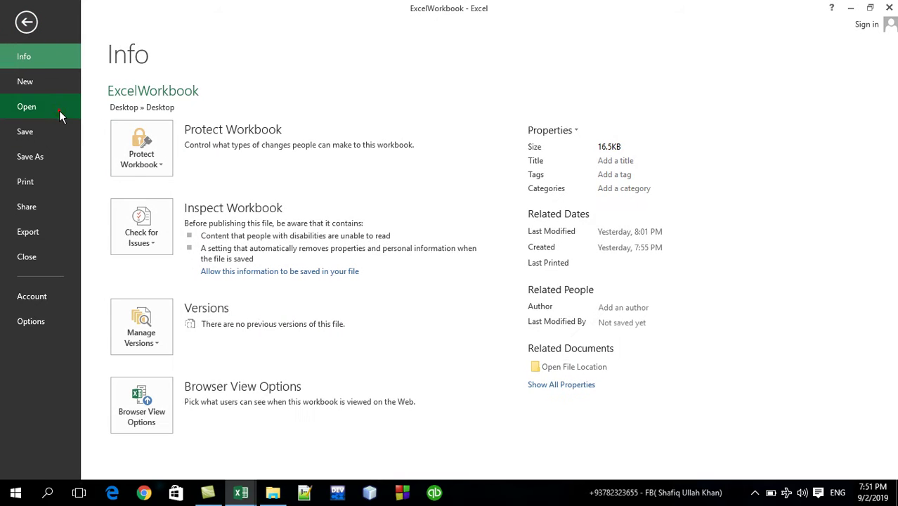
left_click(59, 110)
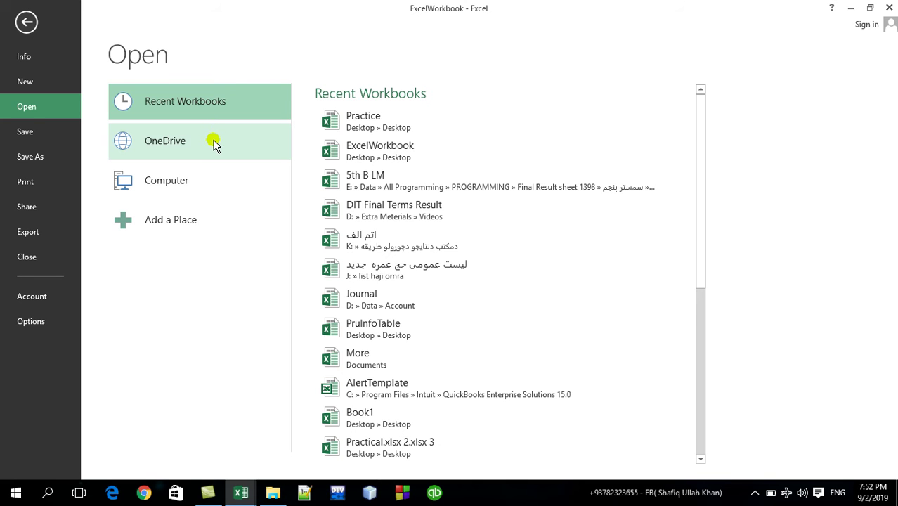
Choose OneDrive as the Open location, which reports no internet connection
left_click(214, 143)
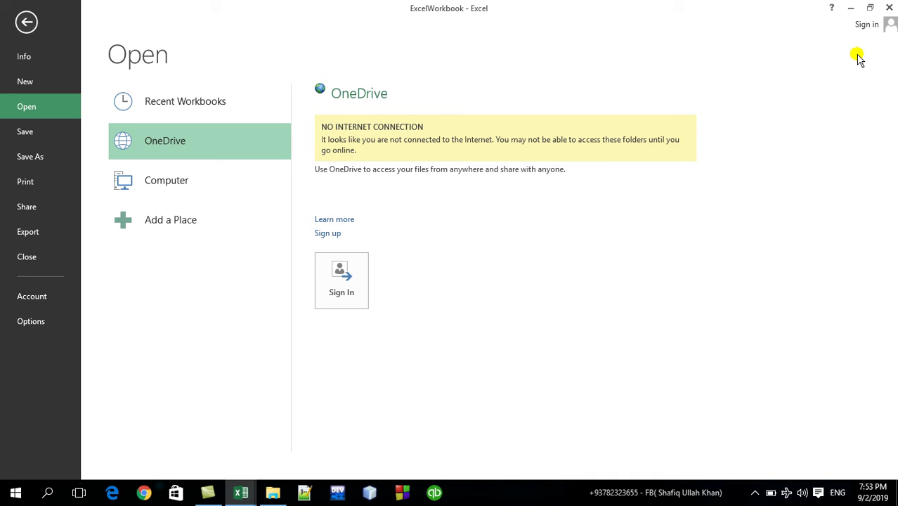
Select Computer as the source, browse the Desktop folder, and close the file browsers unused
left_click(169, 171)
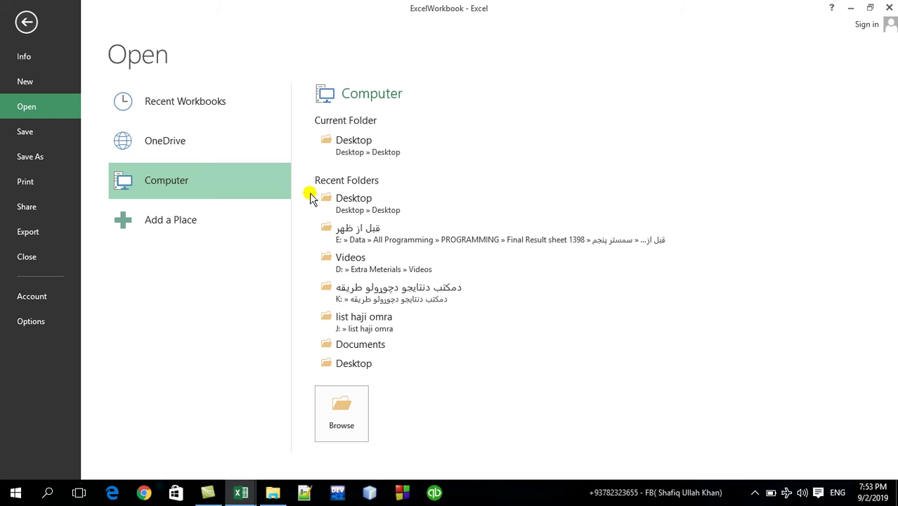
left_click(353, 144)
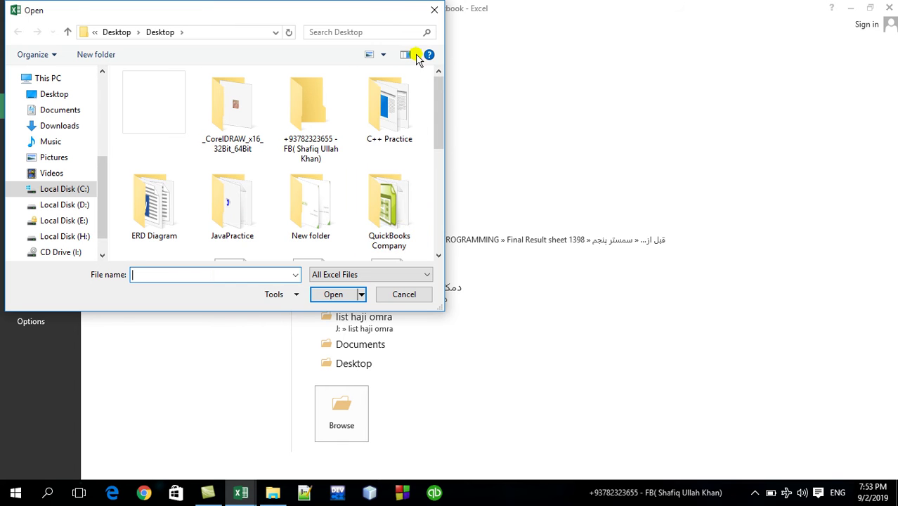
left_click(434, 10)
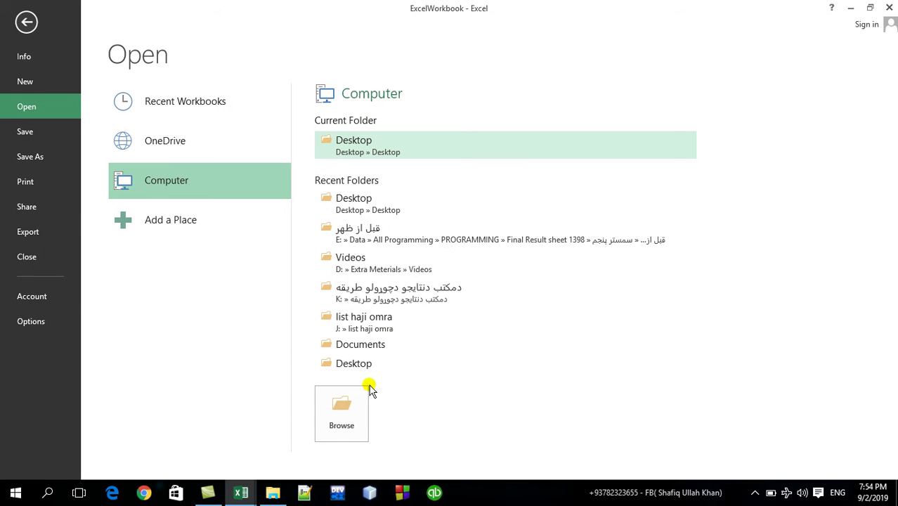
left_click(363, 394)
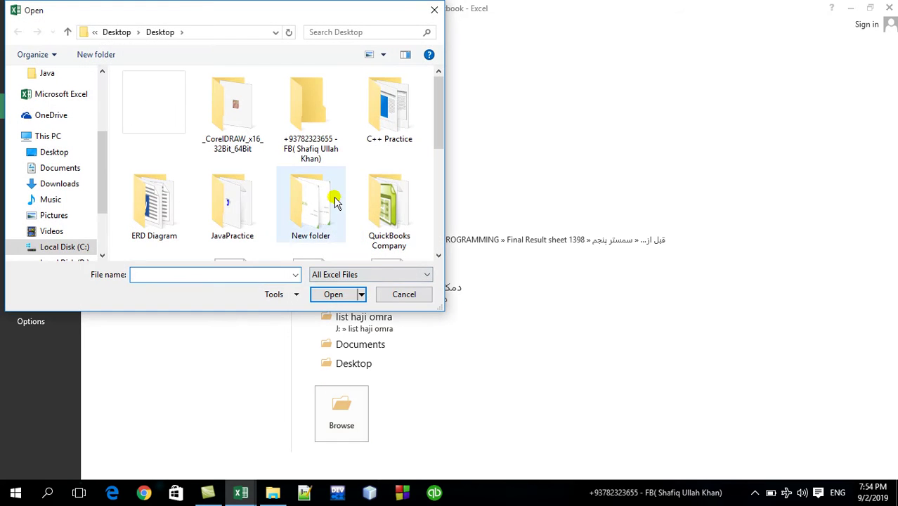
left_click(423, 6)
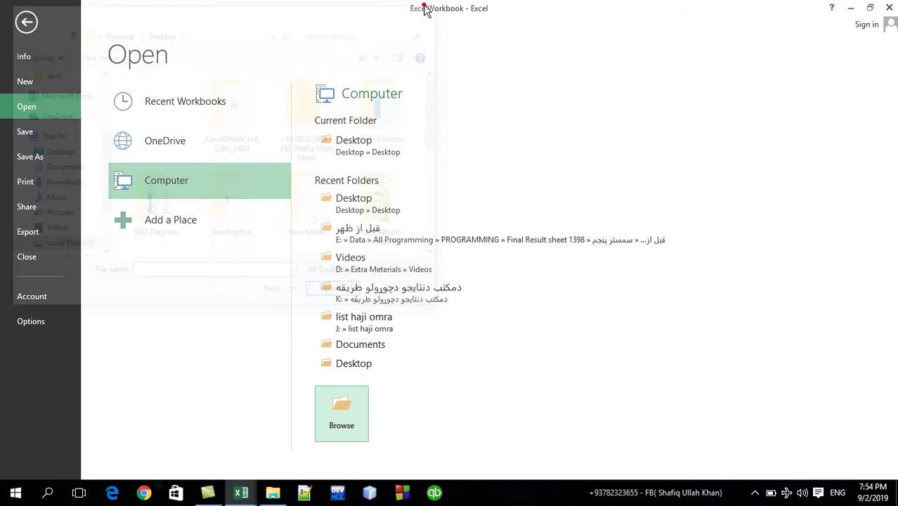
Look at Add a Place, then save ExcelWorkbook and return to FebReport
left_click(241, 234)
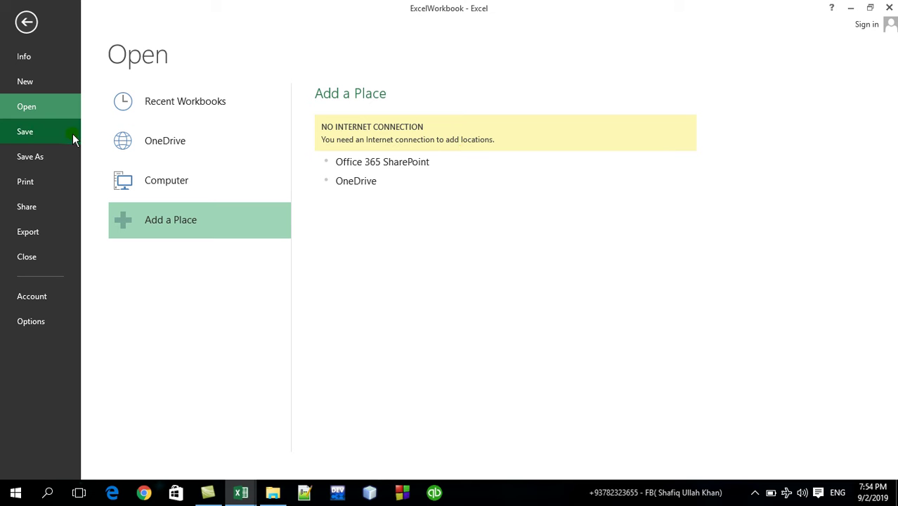
left_click(51, 136)
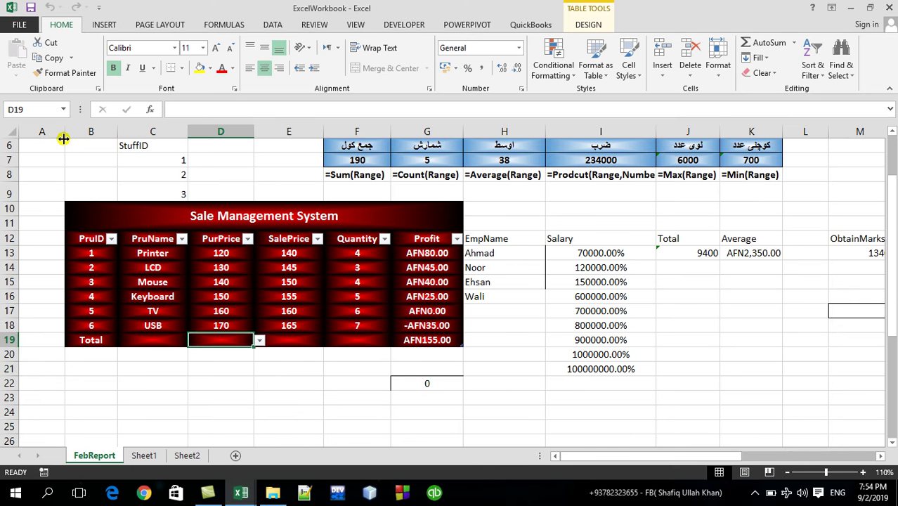
Show ExcelWorkbook's Info page, now 16.4KB and modified today at 7:54 PM
left_click(23, 26)
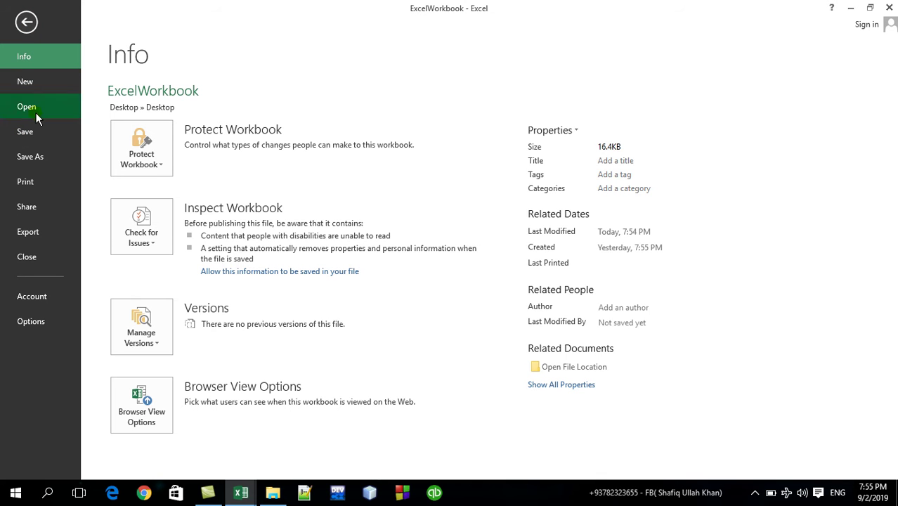
Bring up the Save As dialog pointed at the Desktop folder
left_click(35, 182)
left_click(41, 164)
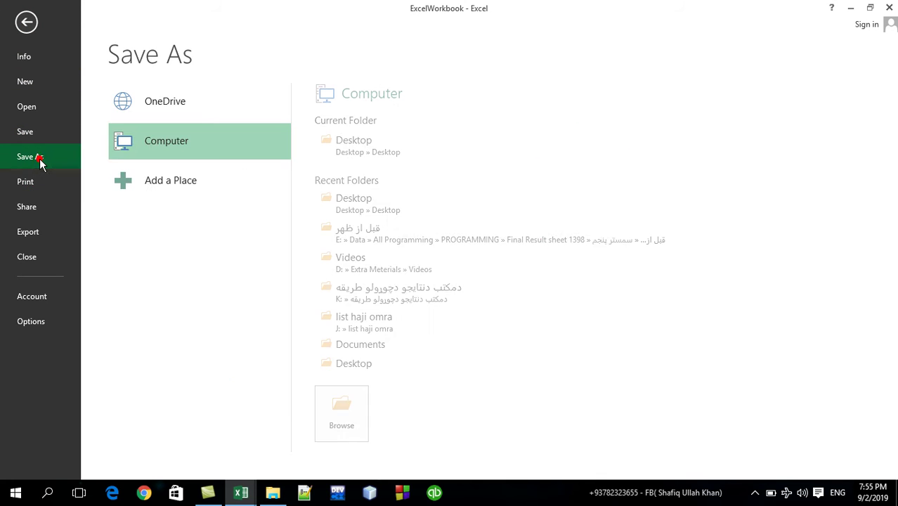
left_click(344, 143)
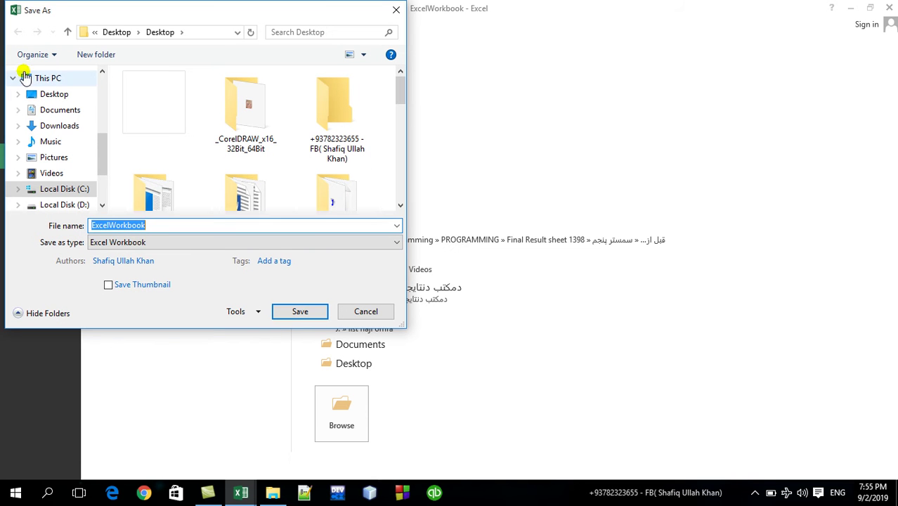
left_click(42, 94)
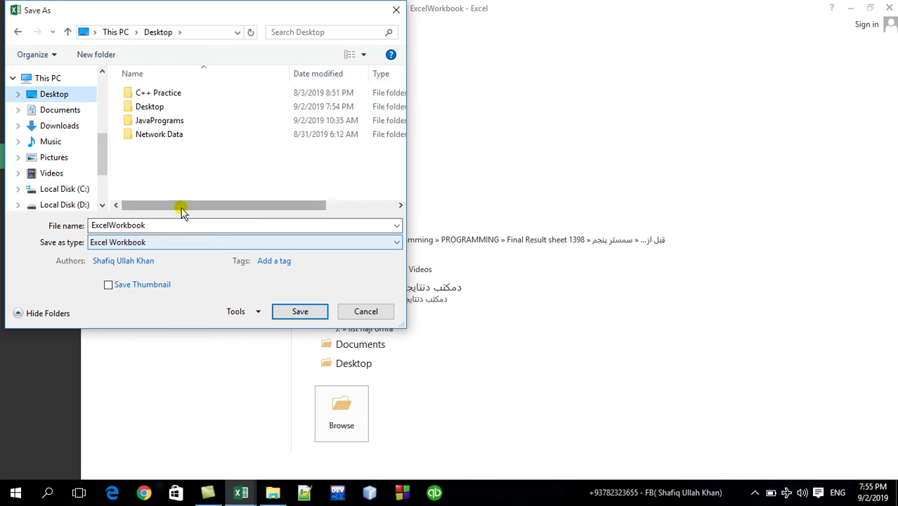
Set Save as type to PDF and save as ExcelWorkbook on the Desktop
left_click(151, 258)
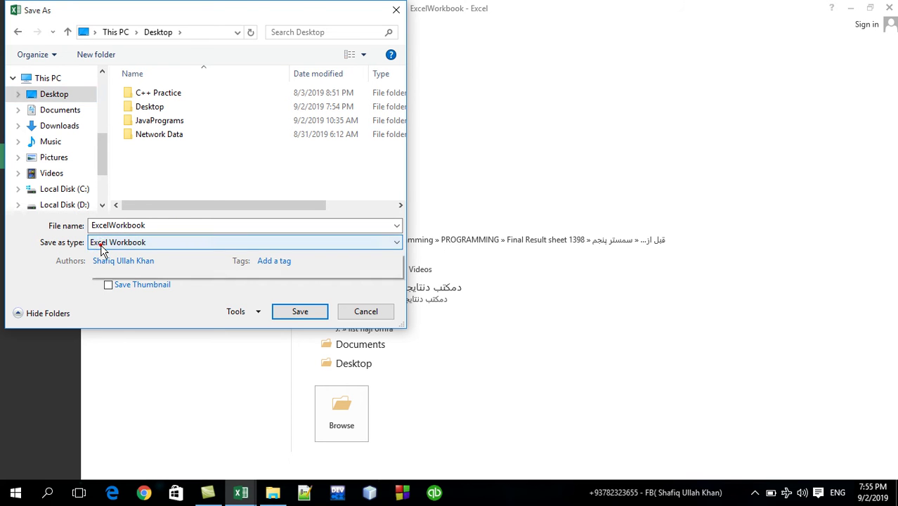
left_click(99, 246)
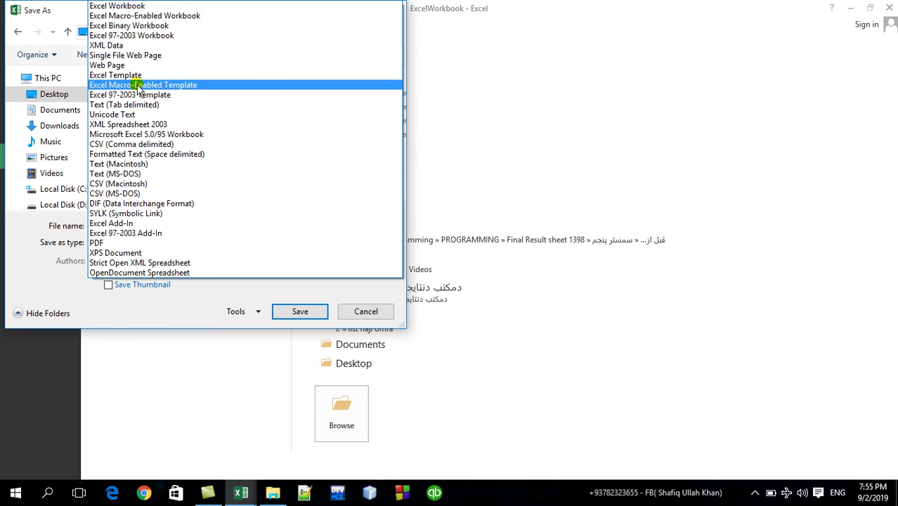
left_click(140, 243)
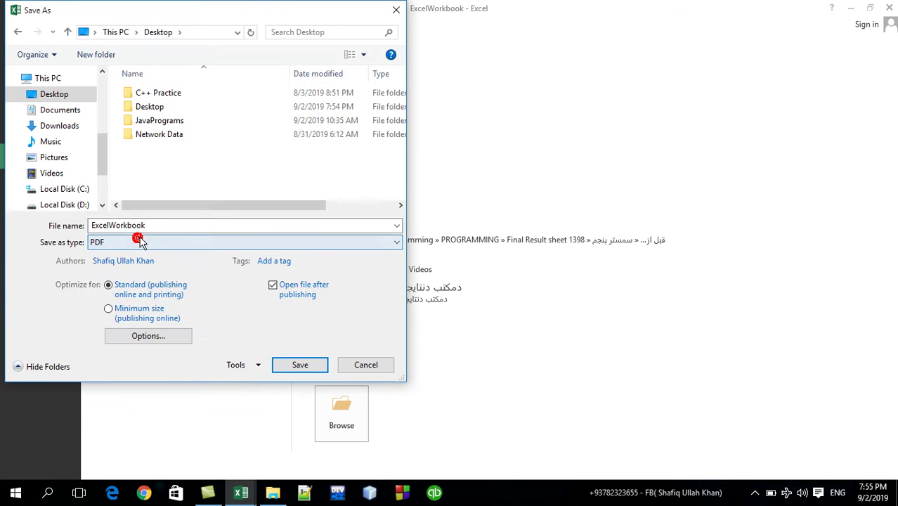
left_click(296, 362)
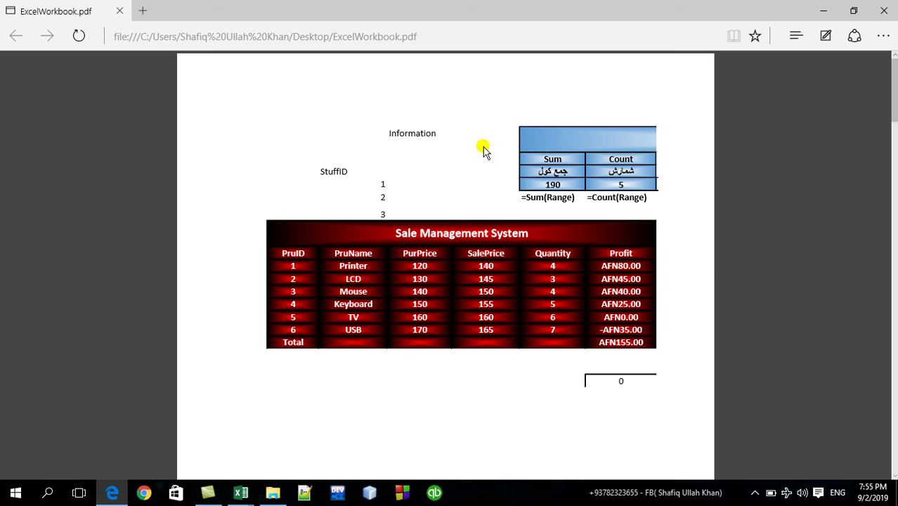
Scroll down through ExcelWorkbook.pdf to its second page of marks and time entries
scroll(446, 281, "down", 8)
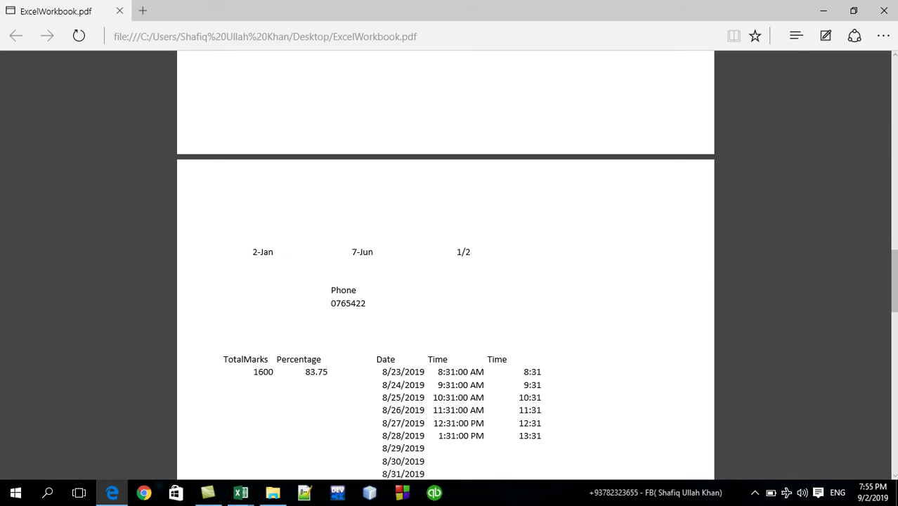
left_click(887, 13)
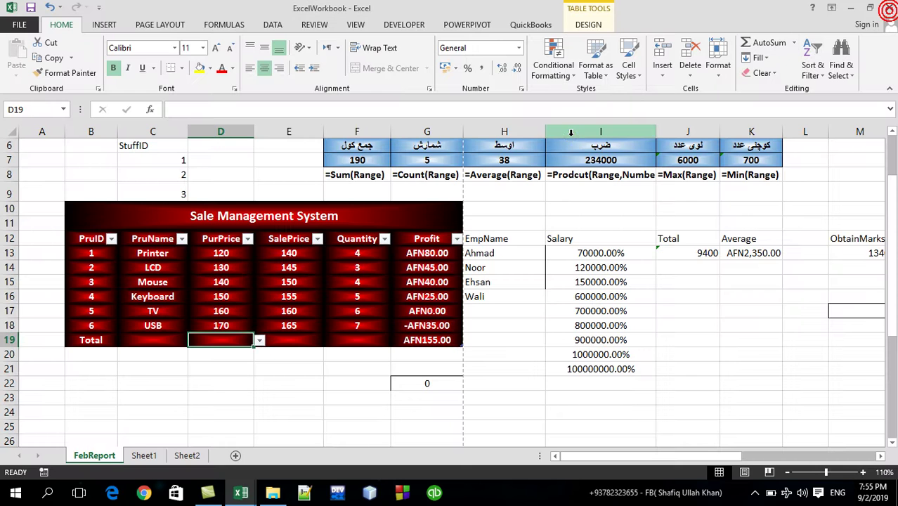
left_click(26, 24)
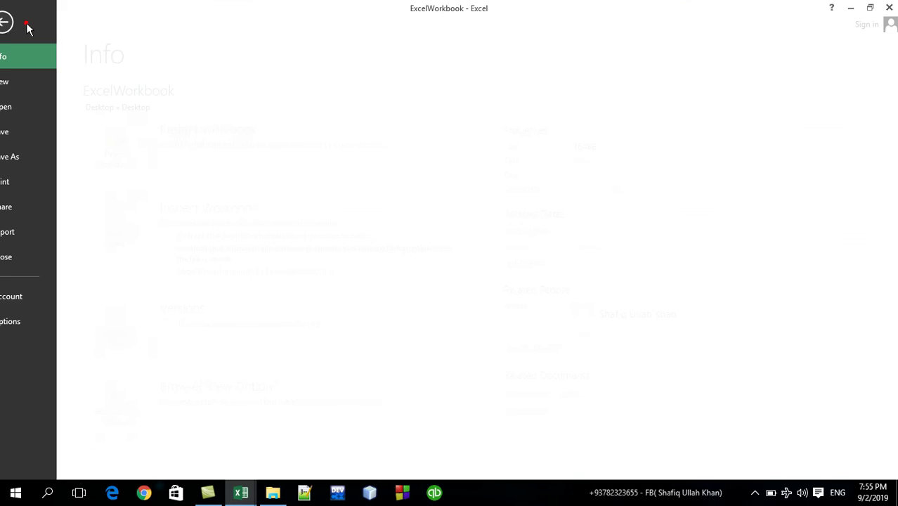
left_click(53, 179)
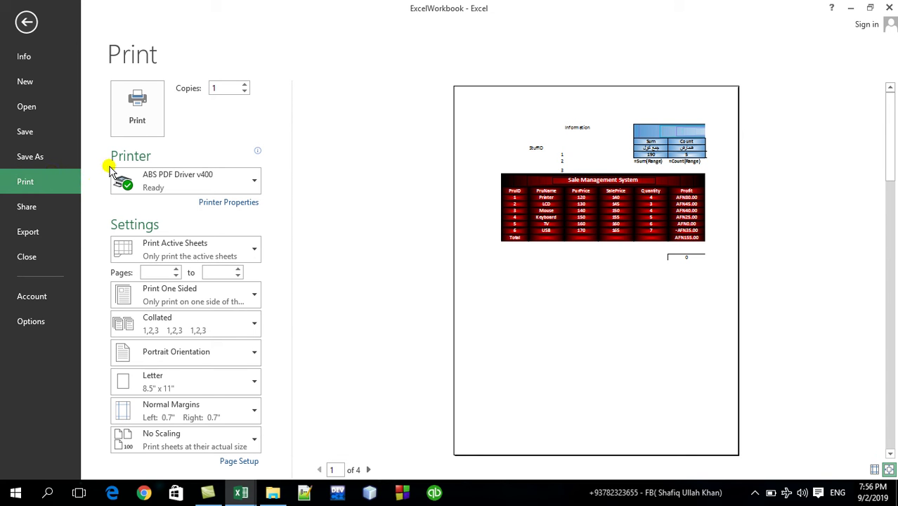
left_click(139, 122)
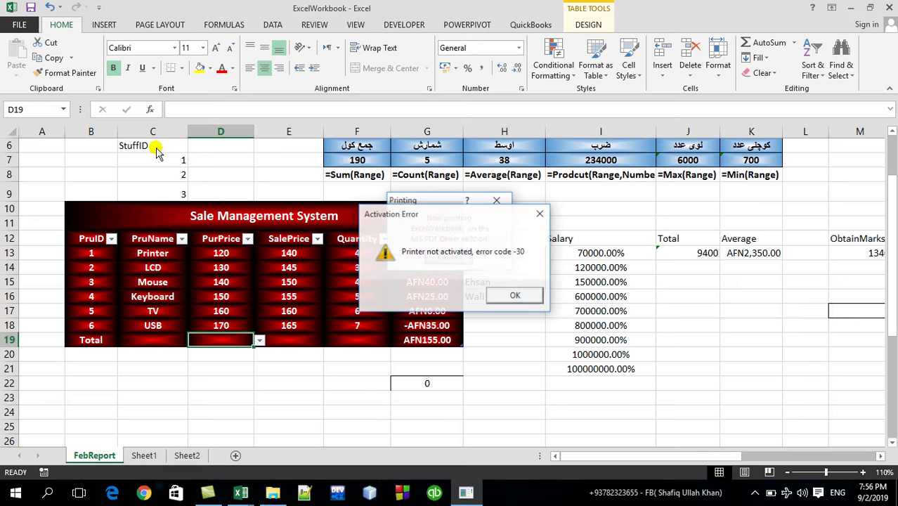
left_click(514, 296)
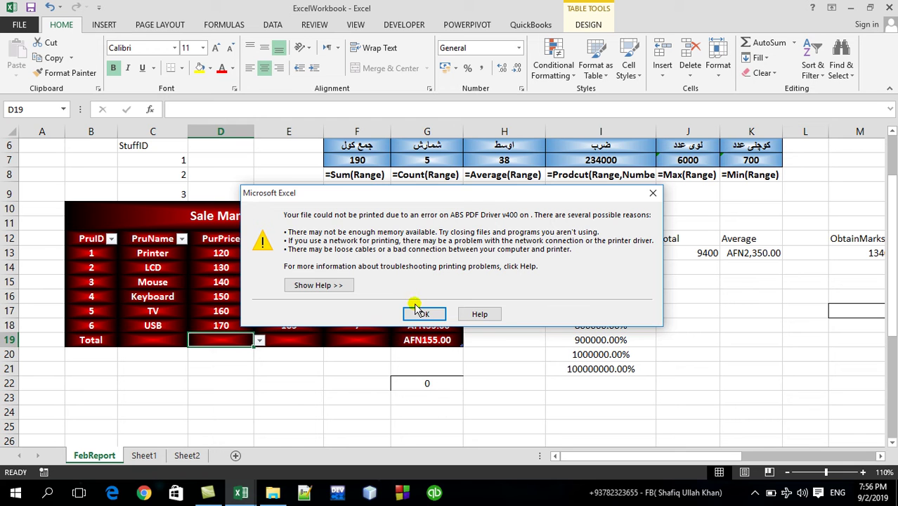
left_click(422, 315)
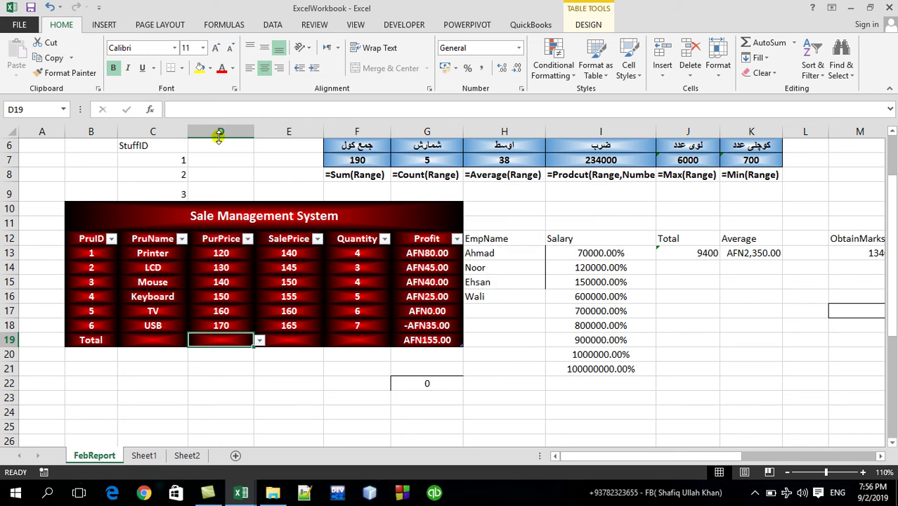
Print one copy of the workbook to Microsoft XPS Document Writer
key("ctrl+p")
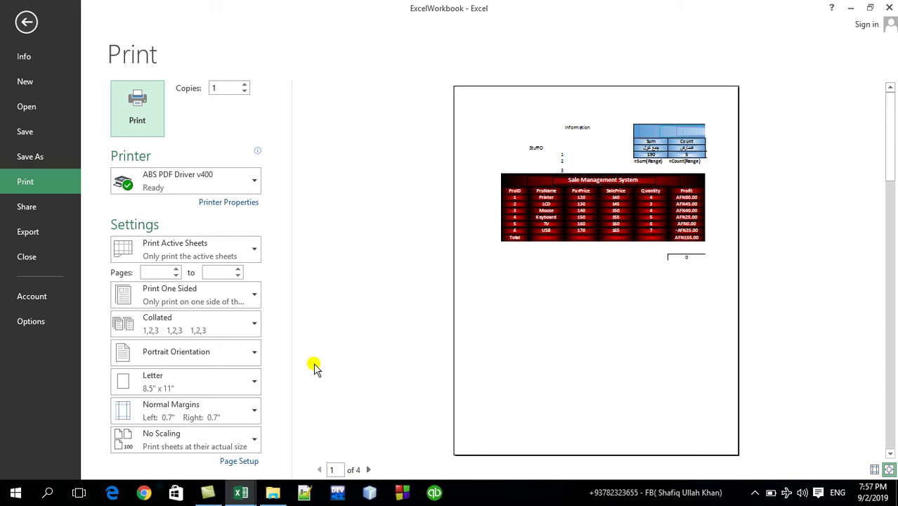
left_click(244, 85)
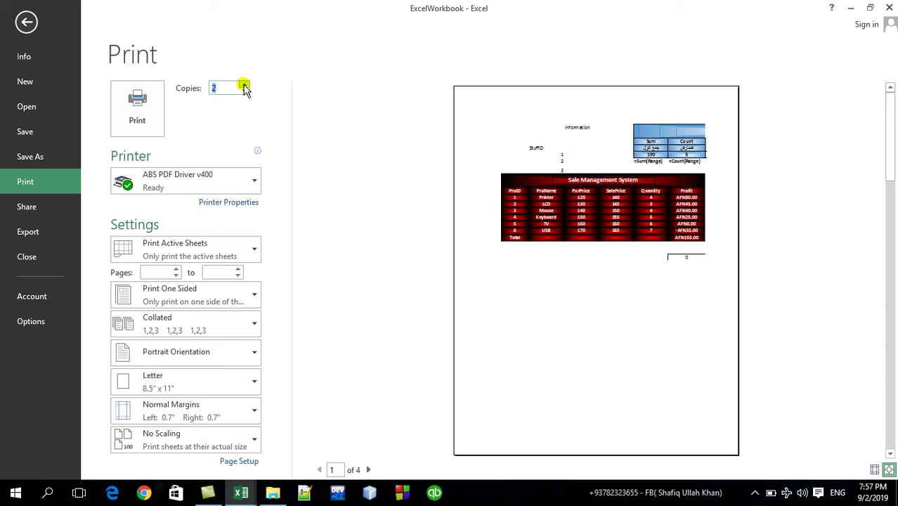
left_click(243, 91)
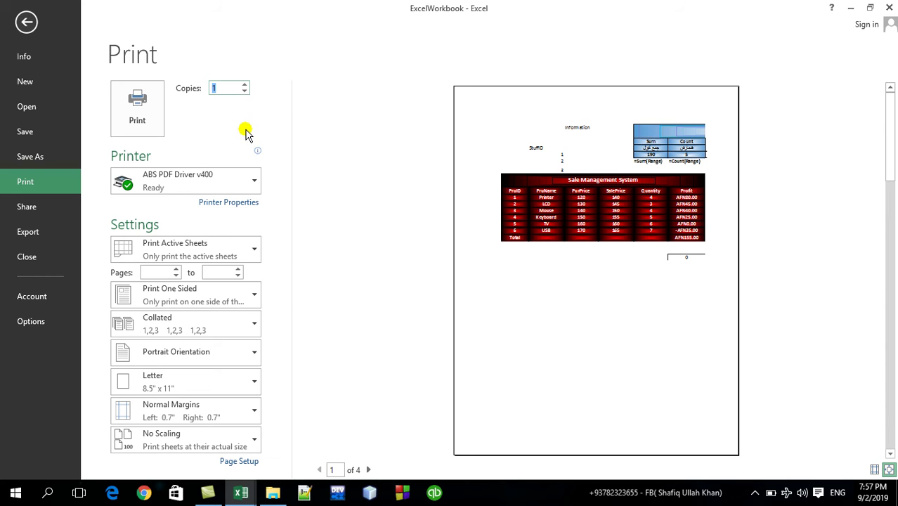
left_click(257, 175)
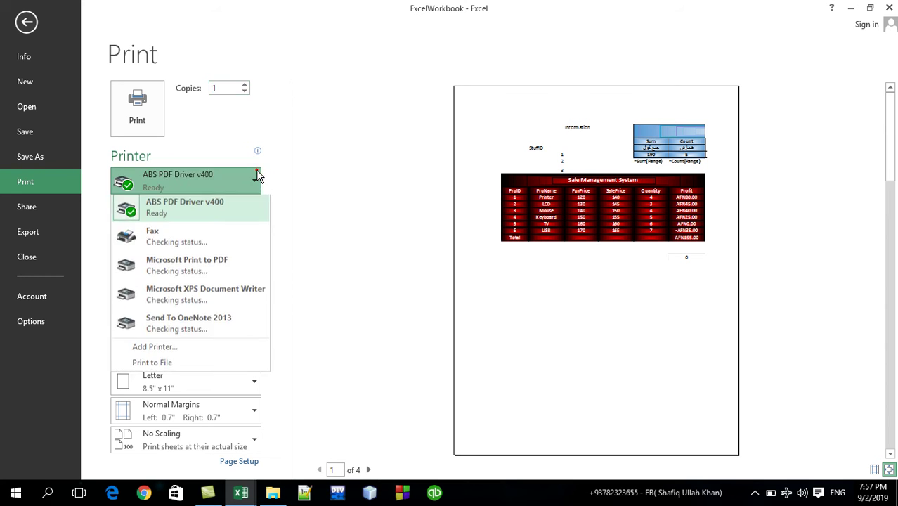
left_click(201, 294)
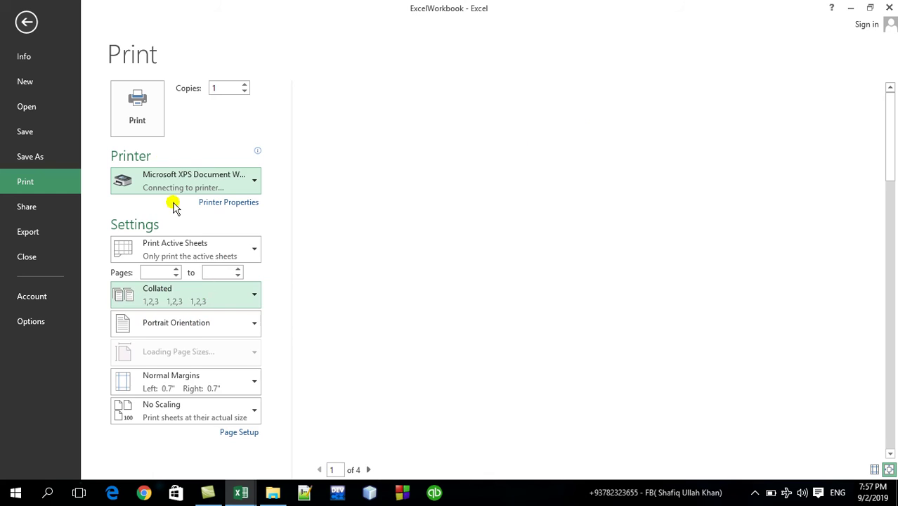
left_click(137, 98)
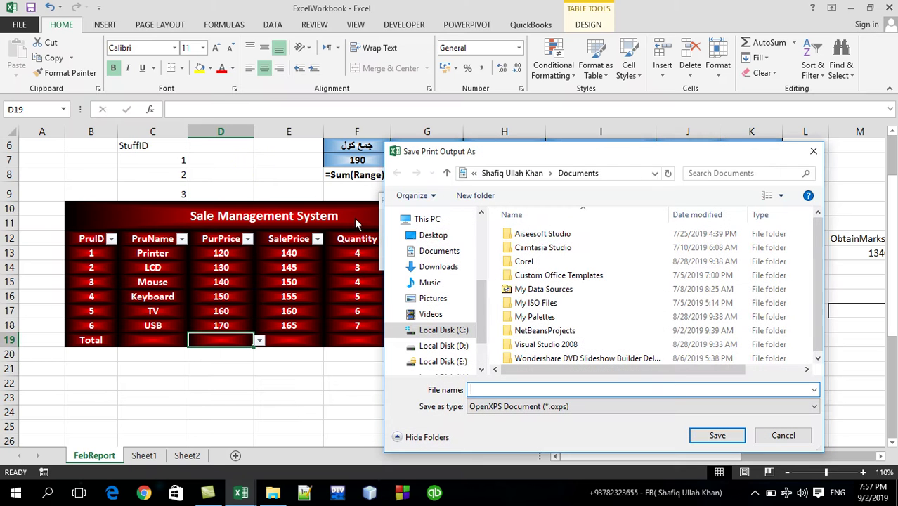
Save the print output to the Desktop as 'Virtual Printing'
left_click(450, 237)
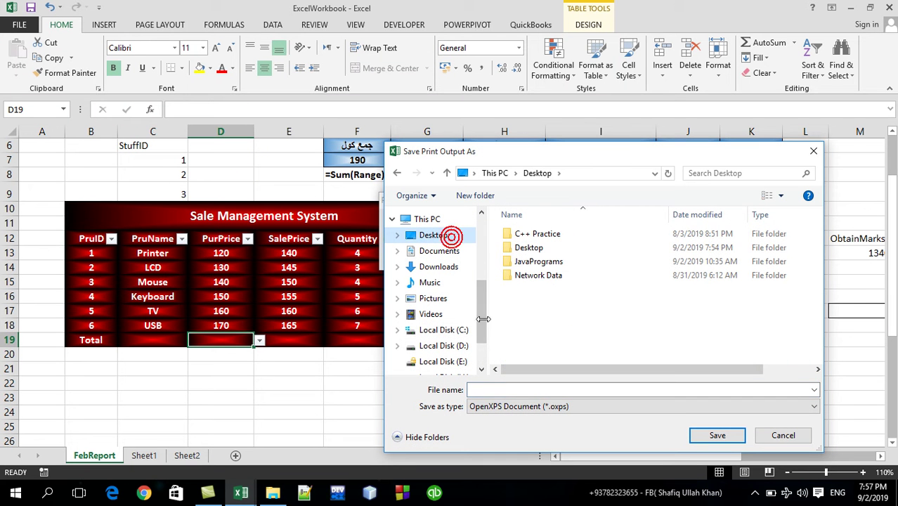
left_click(508, 389)
type("vlR")
key("BackSpace")
key("BackSpace")
key("BackSpace")
key("BackSpace")
type("Virtual Printing")
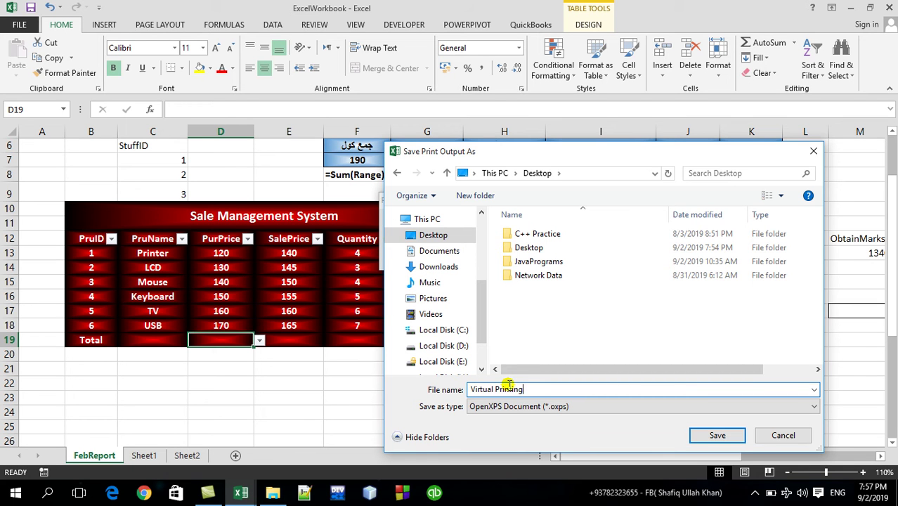
key("Return")
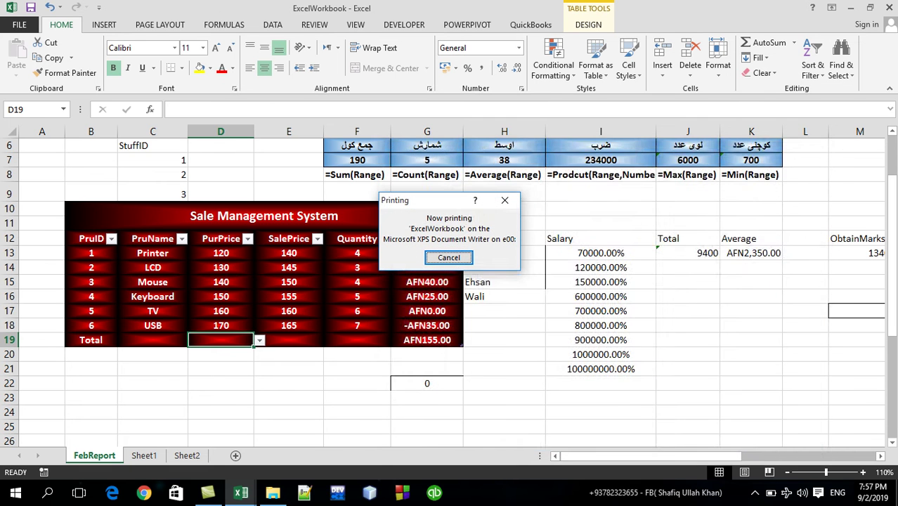
left_click(435, 259)
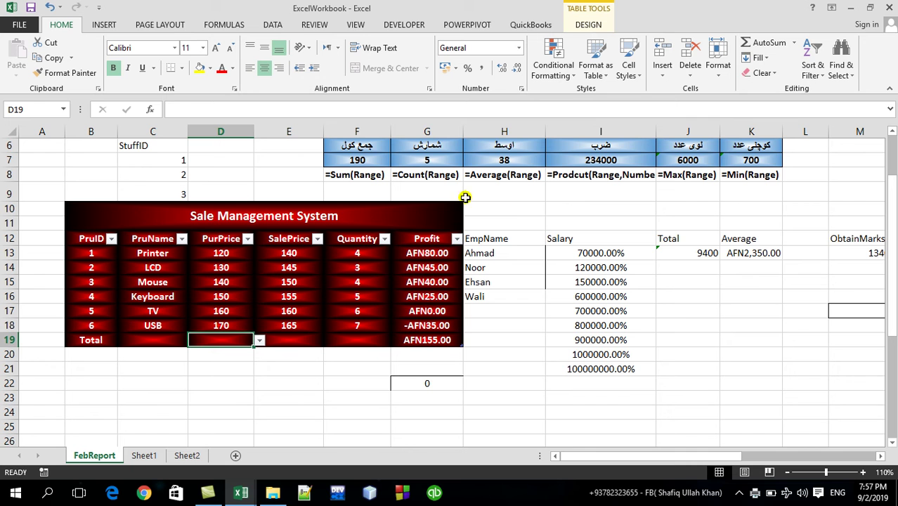
Open Virtual Printing.oxps from the desktop to check it, then return to ExcelWorkbook
left_click(514, 213)
key("super+d")
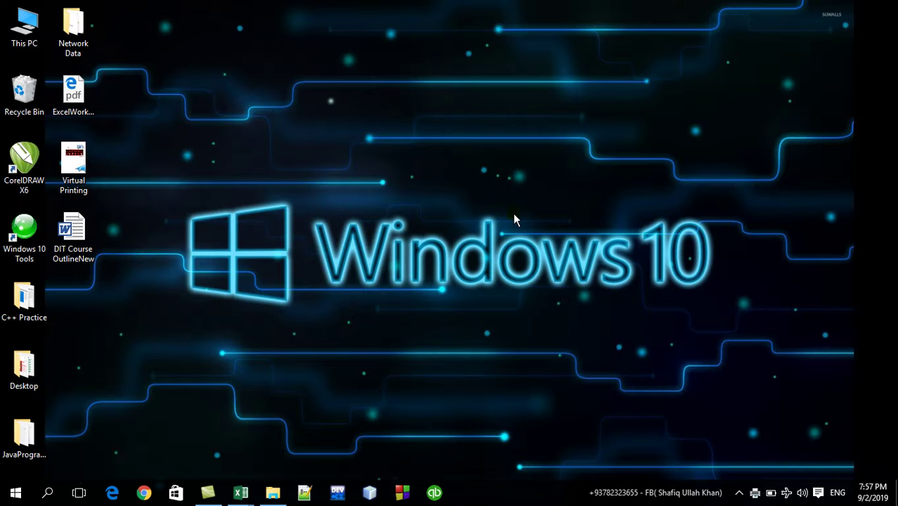
double_click(80, 164)
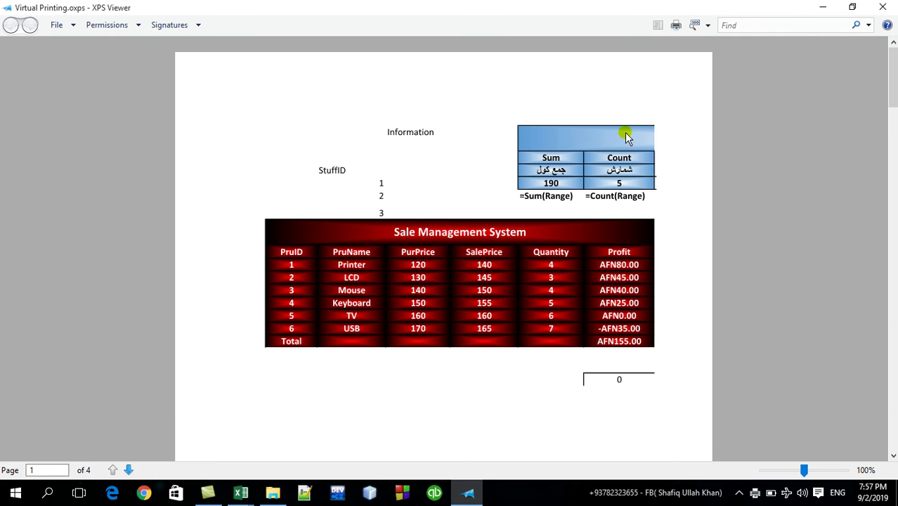
left_click(883, 7)
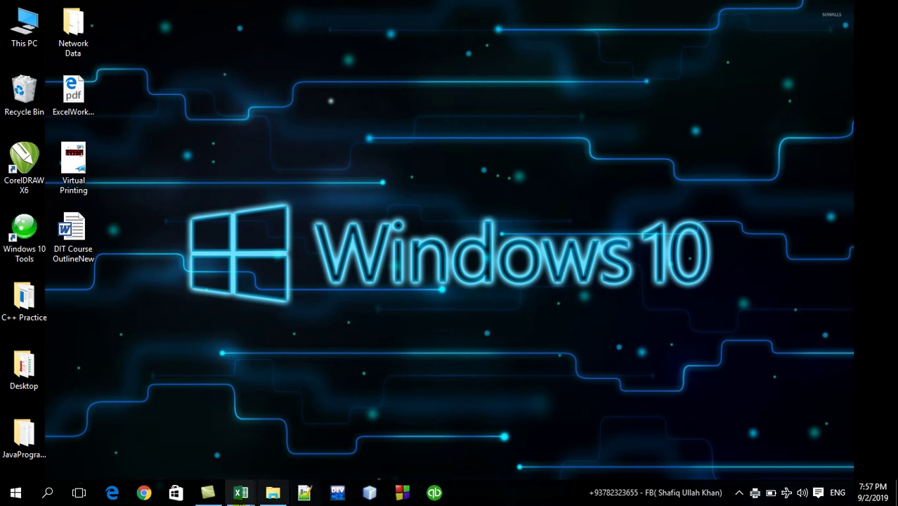
left_click(235, 495)
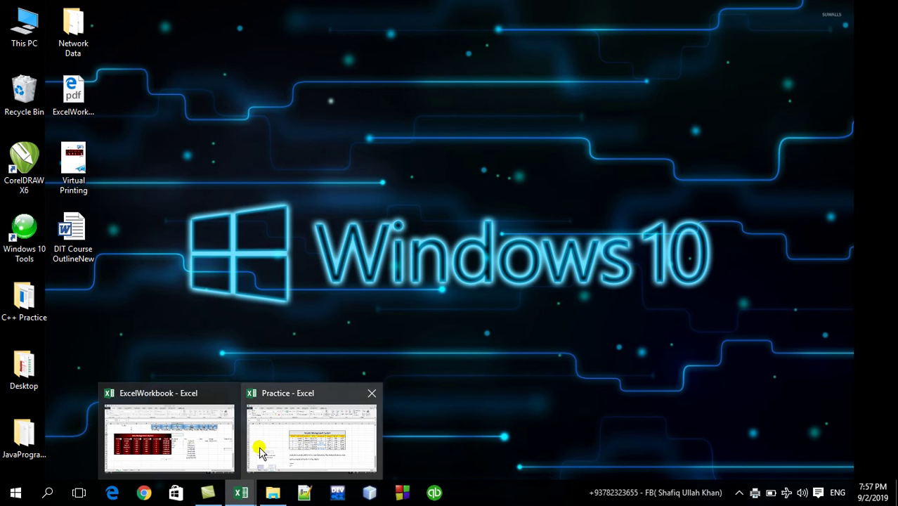
left_click(201, 426)
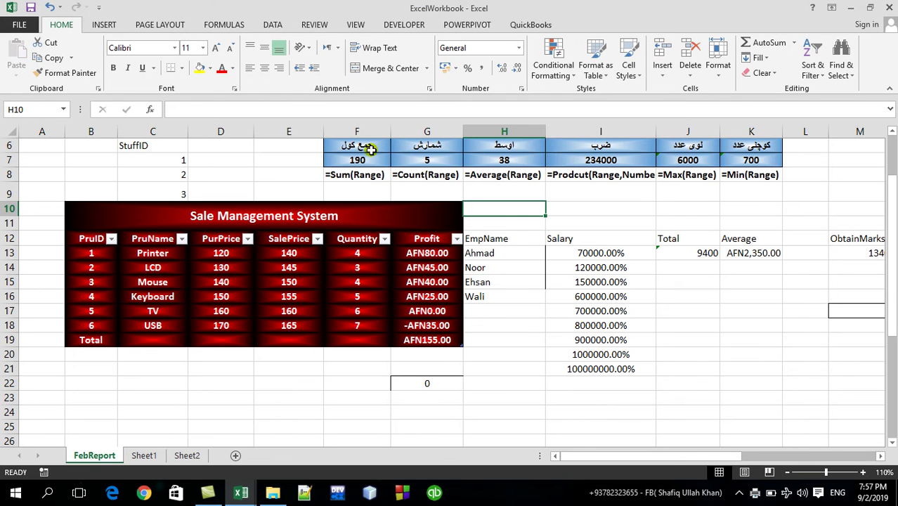
Reopen the print preview, keeping Microsoft XPS Document Writer as the printer after reviewing the list
key("ctrl+p")
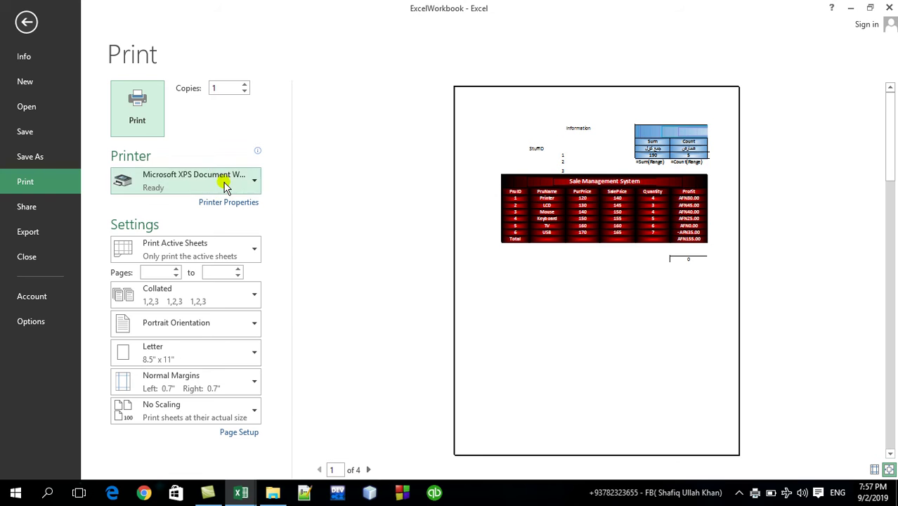
left_click(223, 182)
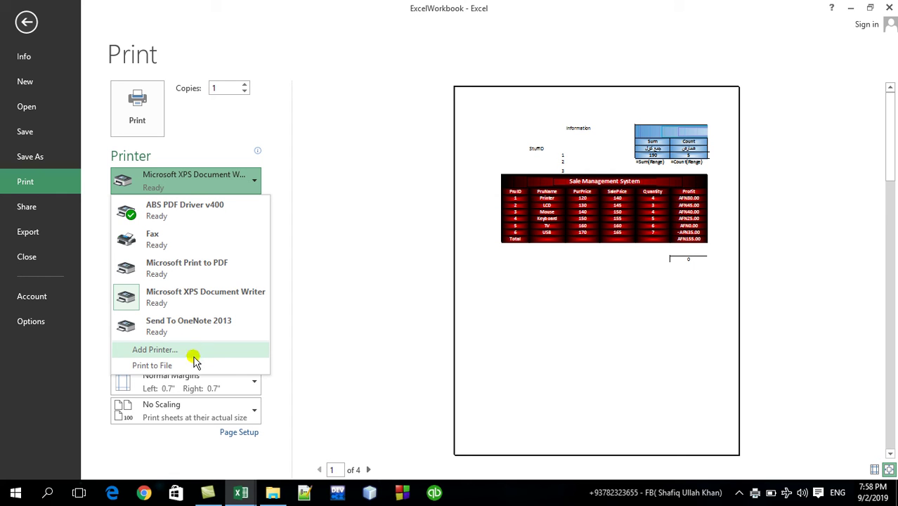
left_click(194, 362)
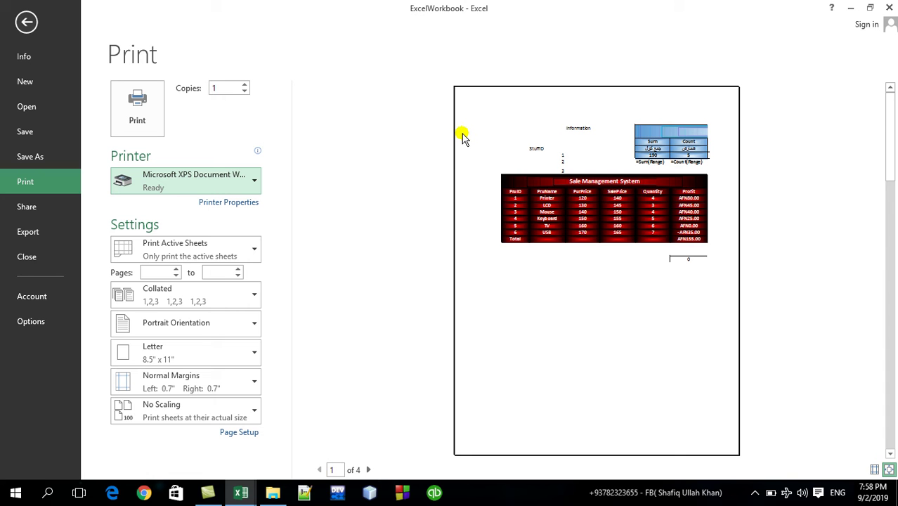
Open Control Panel by running 'control' from the Run box
key("super+r")
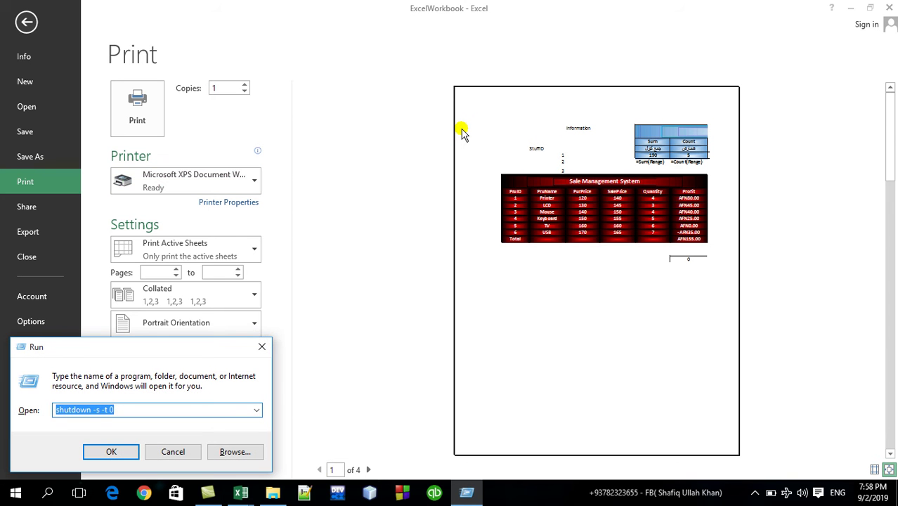
type("dcontor")
key("BackSpace")
key("BackSpace")
key("BackSpace")
key("BackSpace")
type("cotnro")
key("BackSpace")
key("BackSpace")
type("trrol")
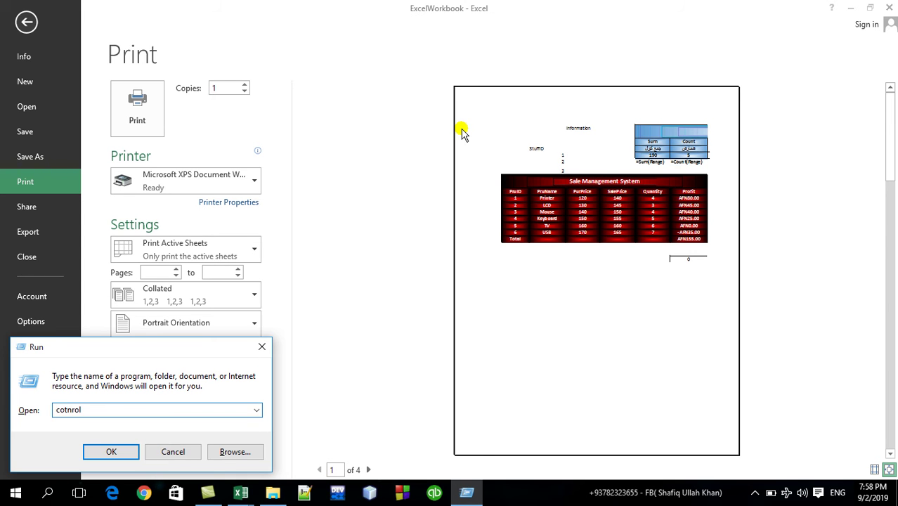
key("BackSpace")
key("BackSpace")
key("BackSpace")
key("BackSpace")
key("BackSpace")
type("ontrol")
key("Return")
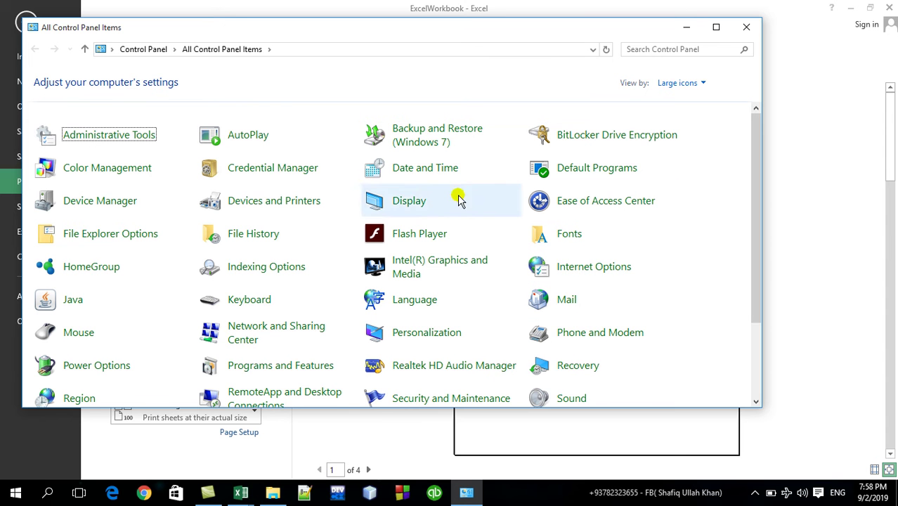
Maximize Control Panel, view Devices and Printers, then close the window
left_click(715, 28)
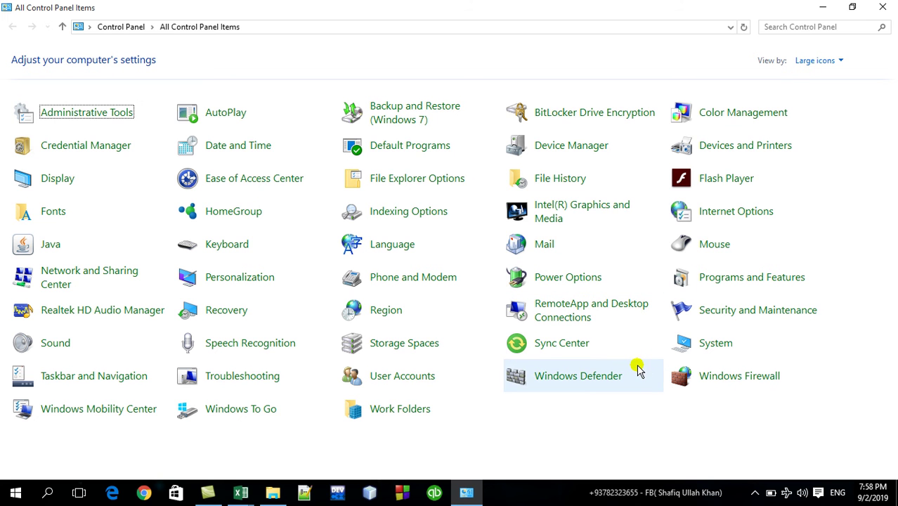
left_click(707, 150)
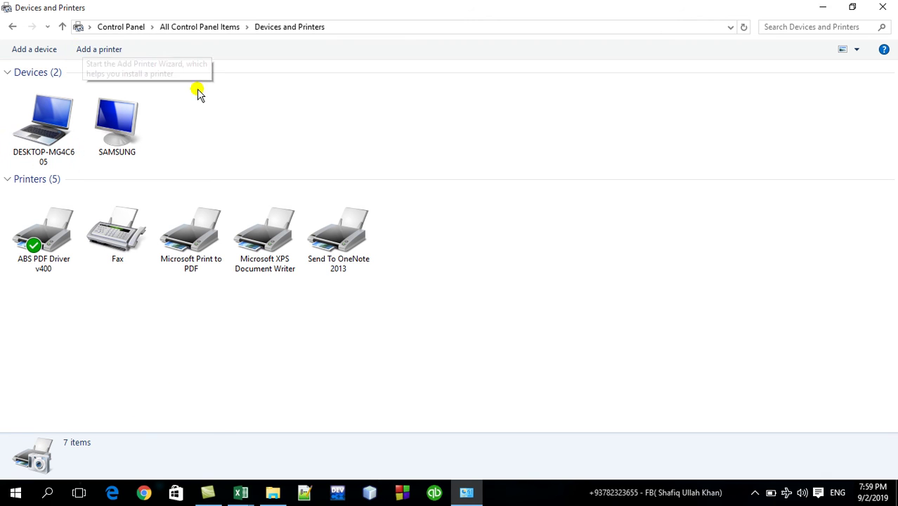
left_click(882, 6)
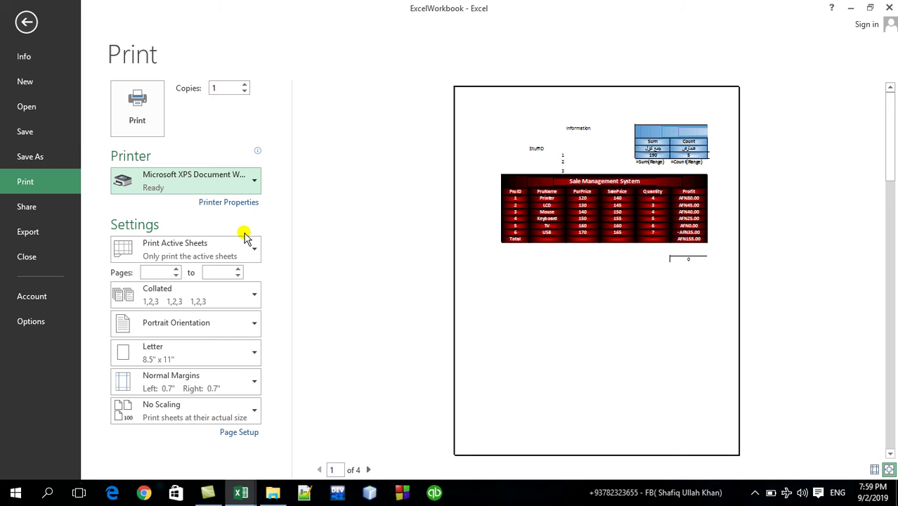
Change the print range to Print Entire Workbook, giving a 7-page preview
left_click(247, 246)
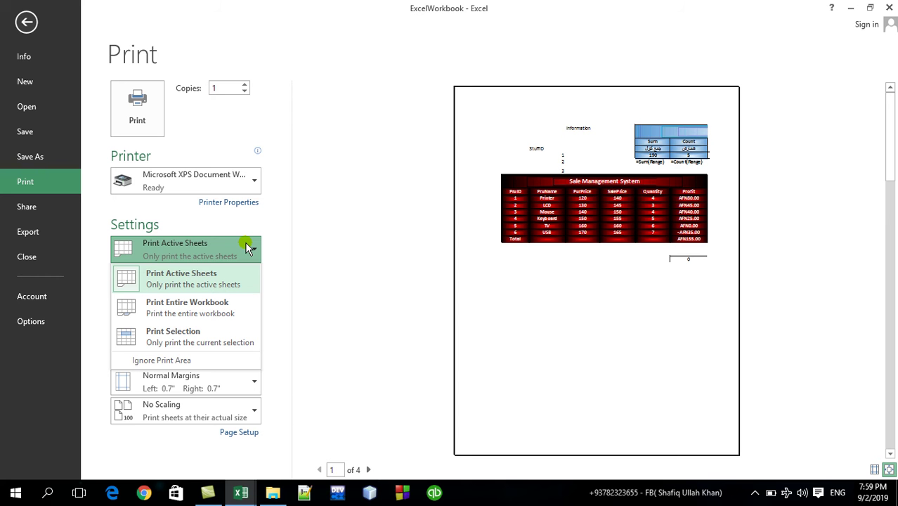
left_click(248, 246)
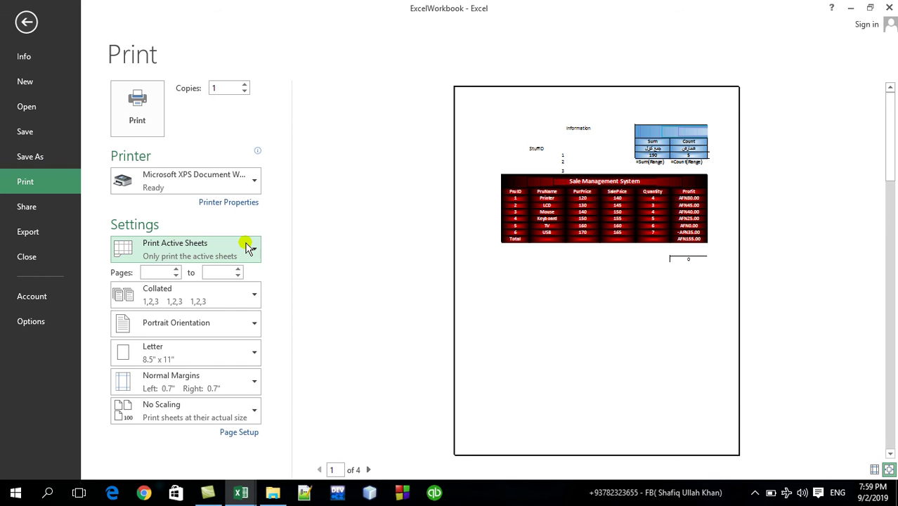
key("Escape")
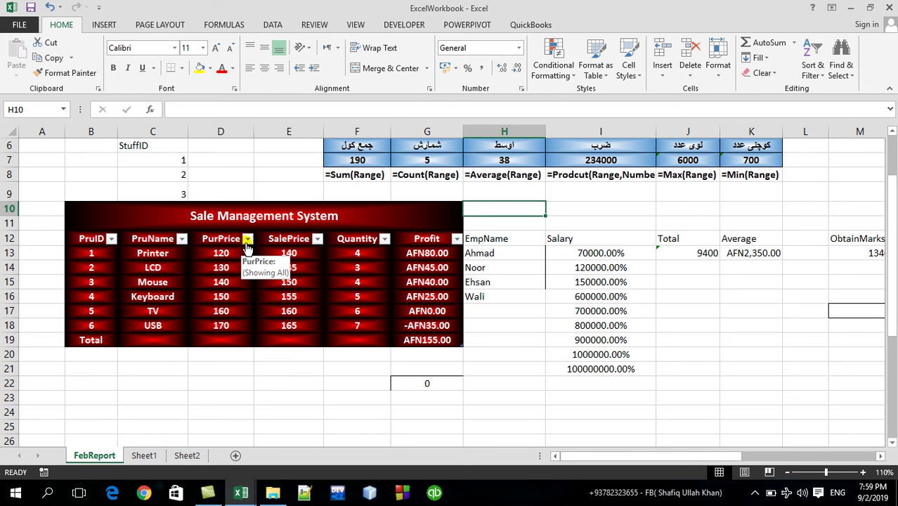
key("ctrl+p")
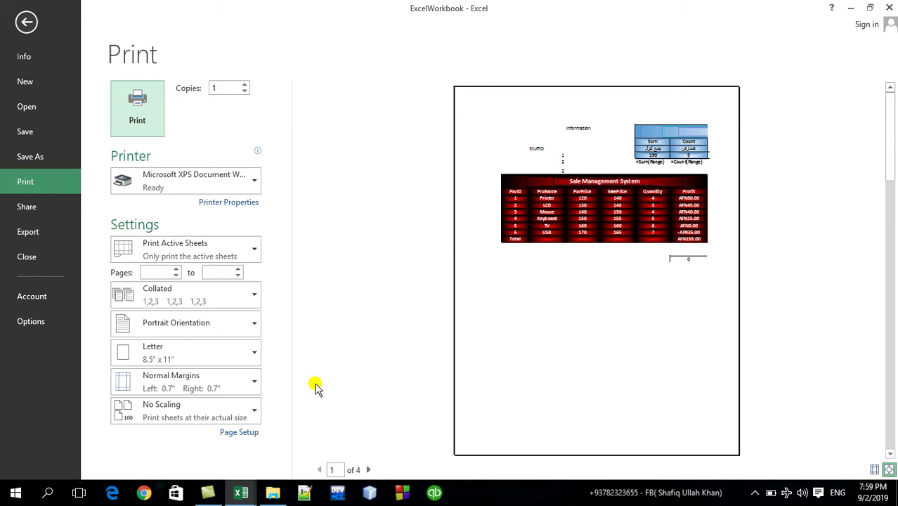
left_click(252, 250)
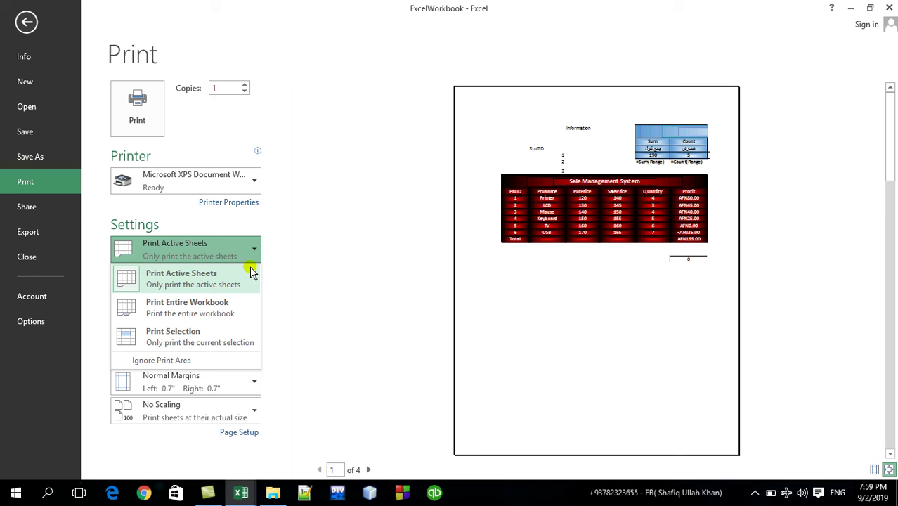
left_click(235, 306)
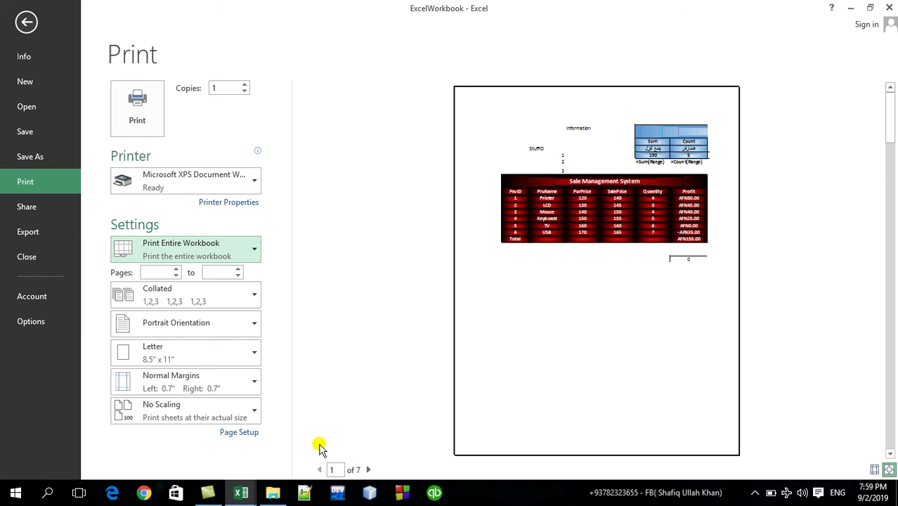
Return to the FebReport worksheet and begin selecting the Keyboard row
left_click(196, 255)
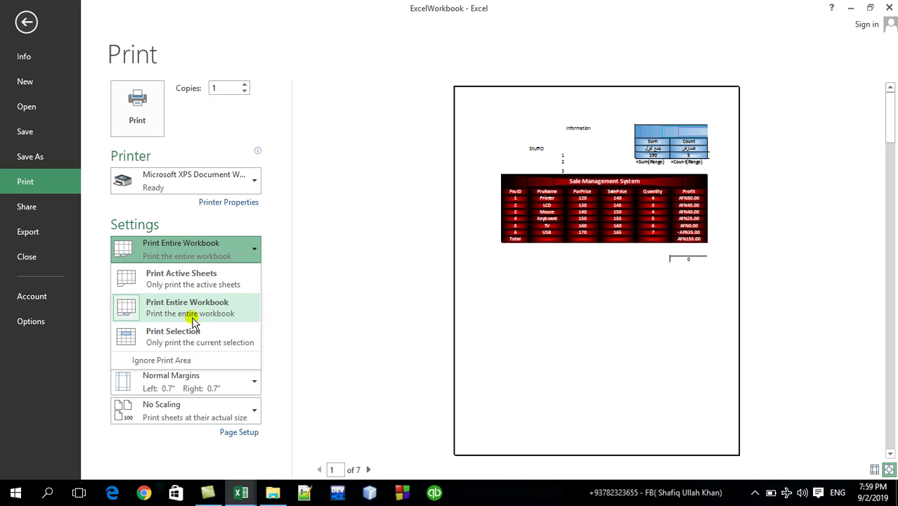
left_click(47, 14)
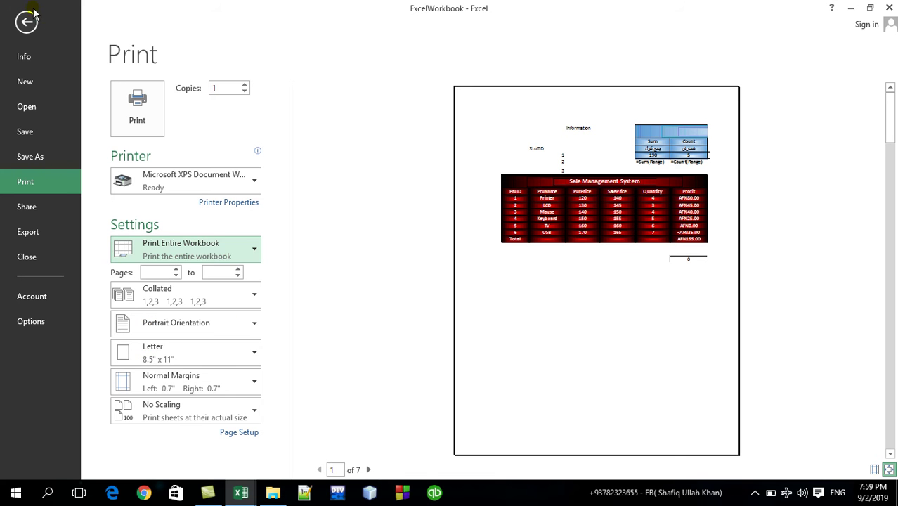
left_click(28, 21)
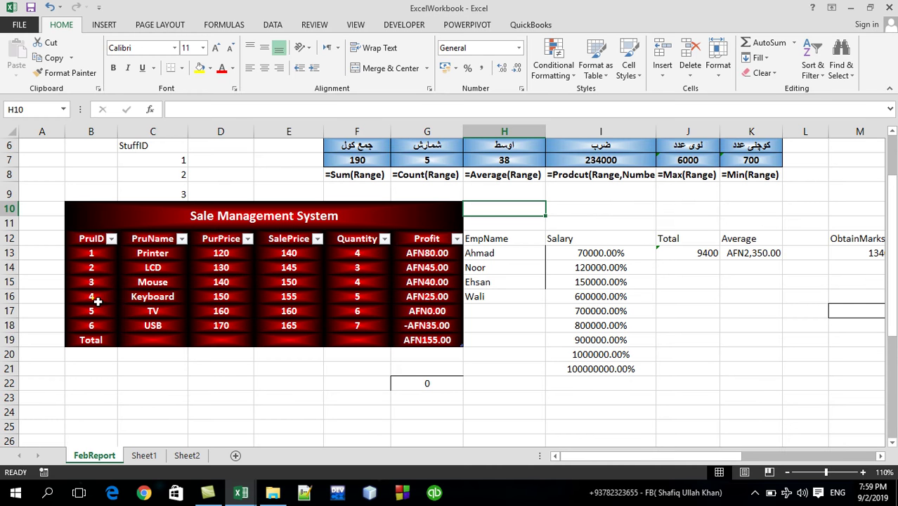
left_click_drag(91, 297, 98, 301)
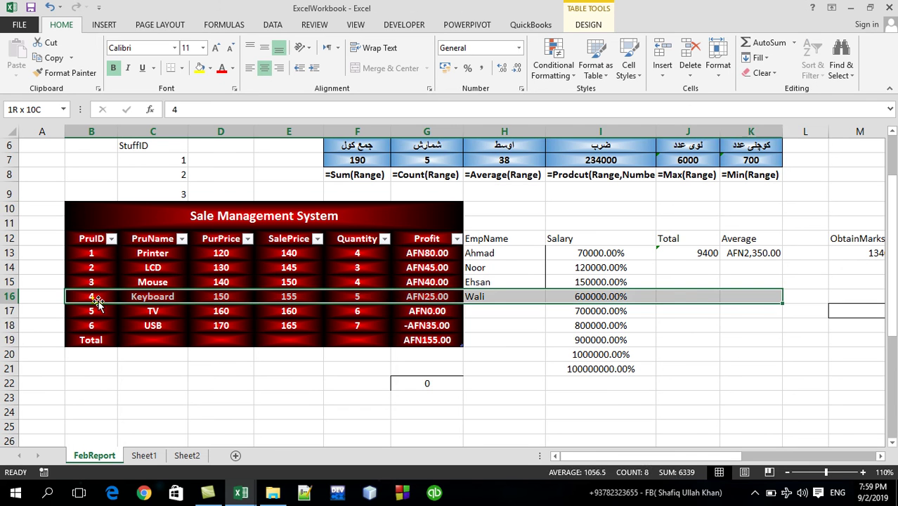
Select B16:G19 and print only that selection, a one-page preview, then return to the sheet
mouse_move(99, 301)
left_mouse_down()
mouse_move(427, 311)
mouse_move(427, 340)
left_mouse_up()
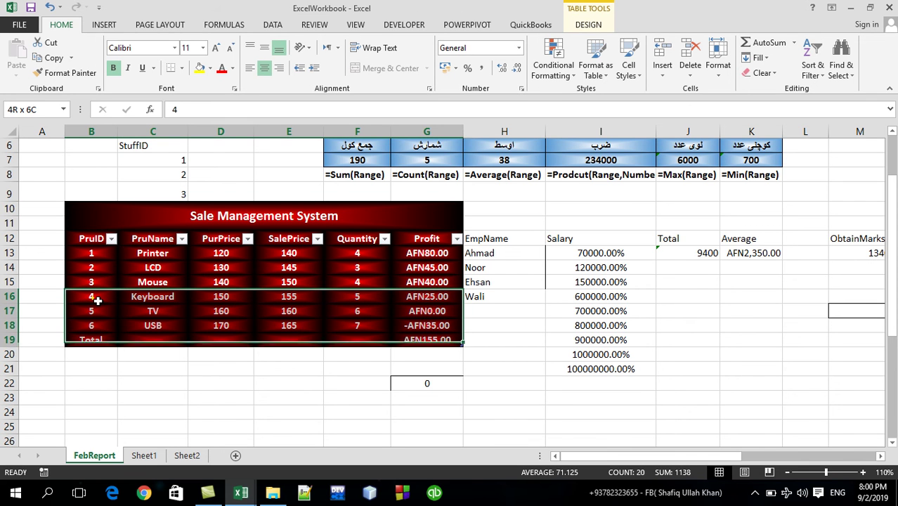
key("ctrl+p")
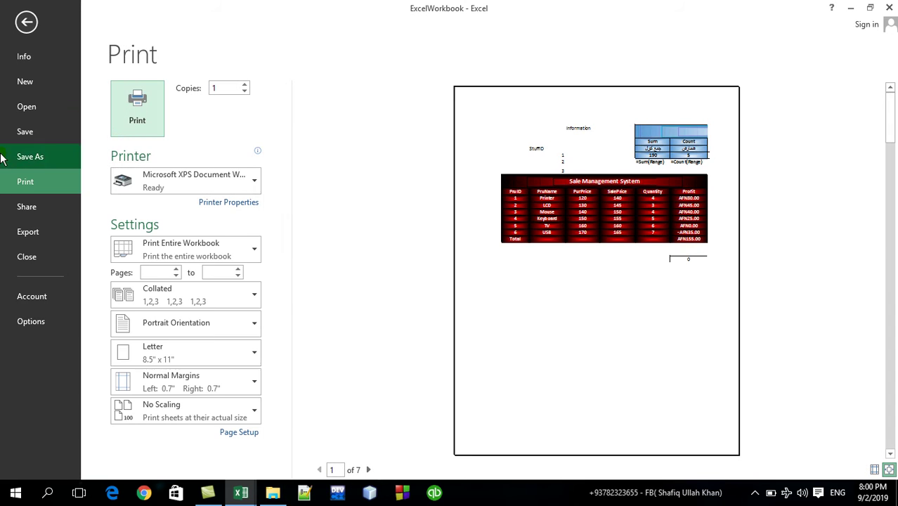
left_click(239, 248)
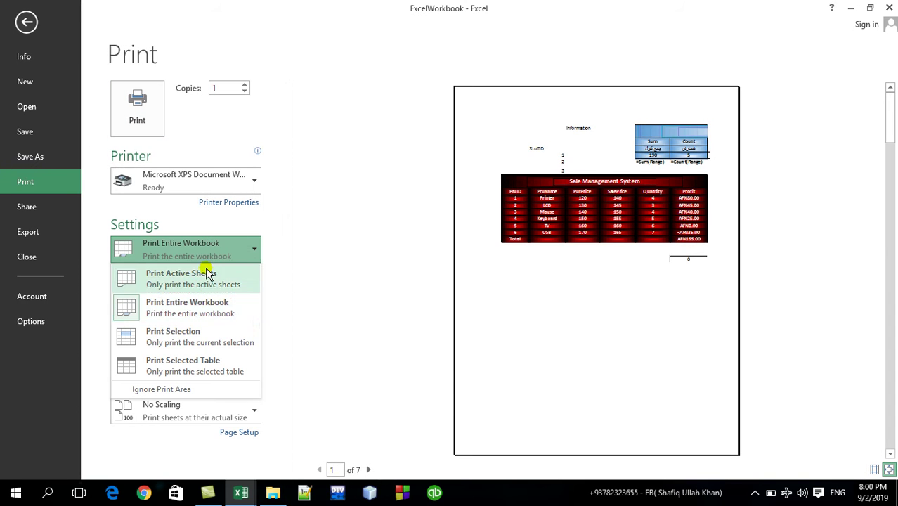
left_click(201, 336)
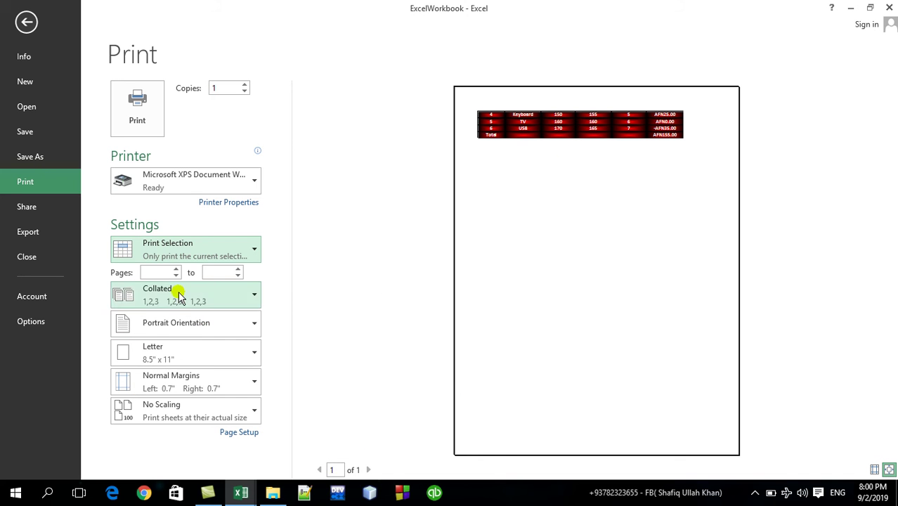
left_click(213, 239)
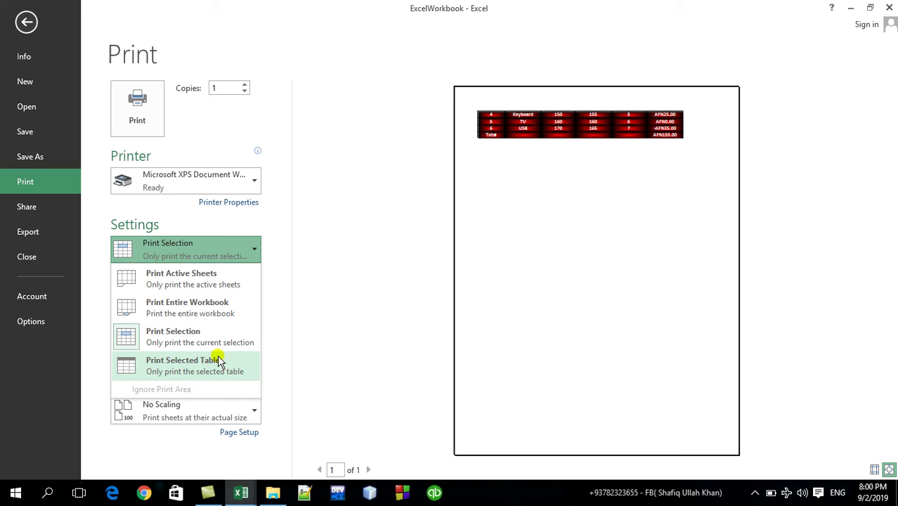
left_click(21, 28)
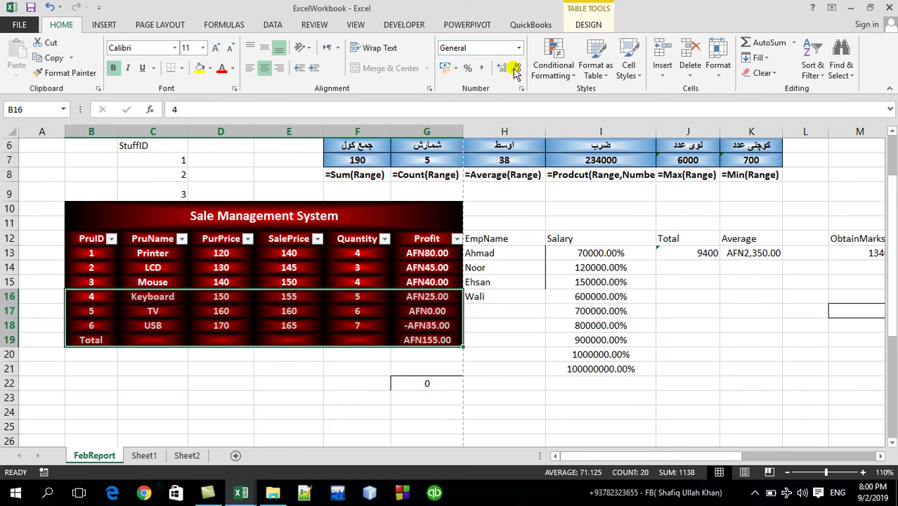
Switch the print range back to Print Active Sheets, previewing 4 pages
left_click(105, 25)
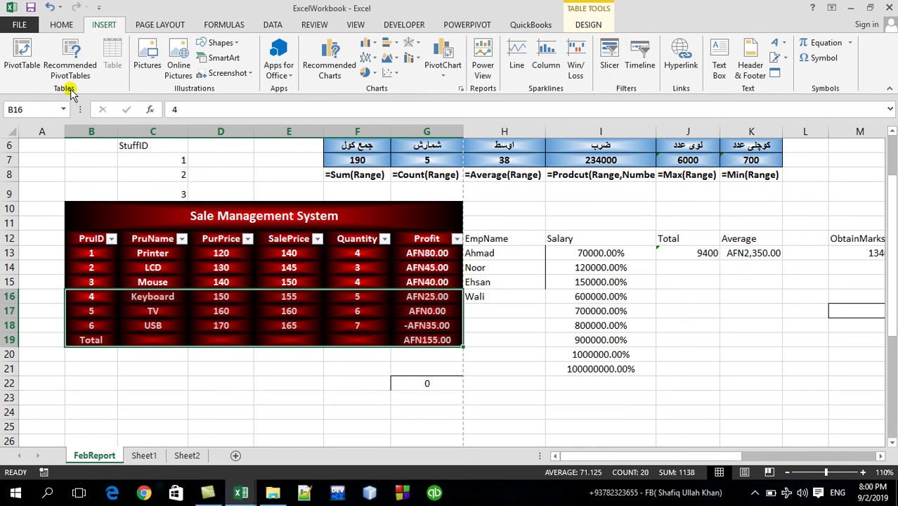
left_click(21, 25)
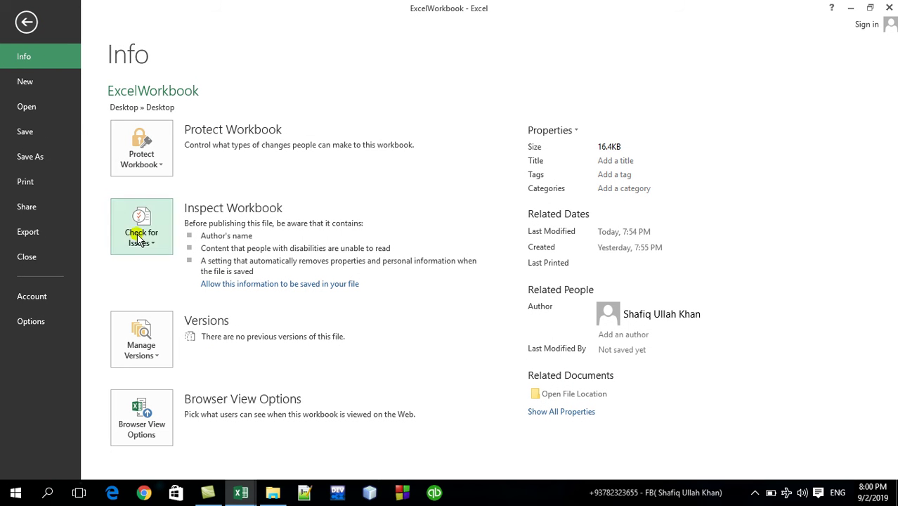
left_click(57, 184)
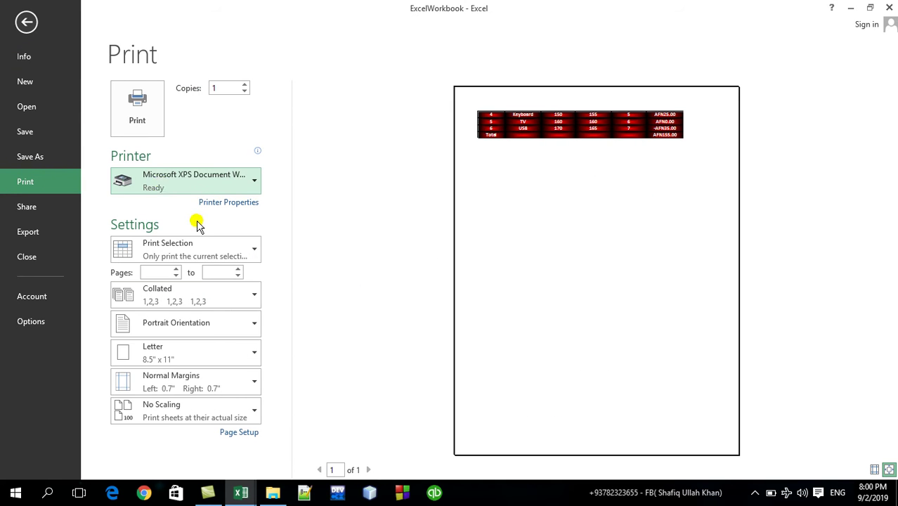
left_click(237, 250)
left_click(229, 280)
Toggle Ignore Print Area, then return to FebReport with the Page Layout ribbon showing
left_click(234, 259)
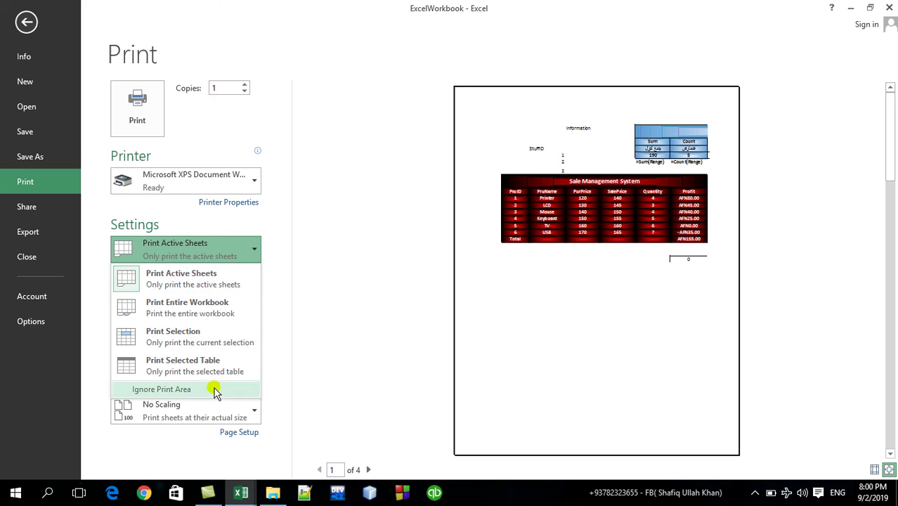
left_click(214, 390)
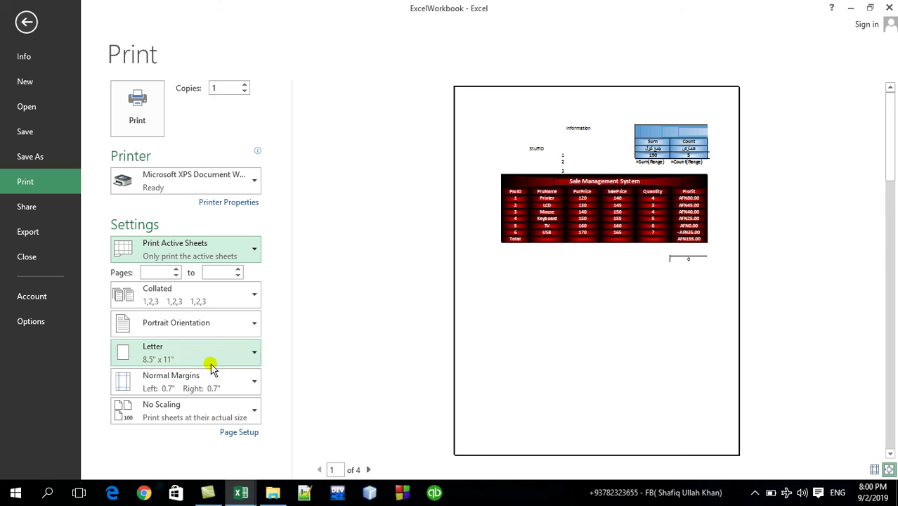
left_click(20, 21)
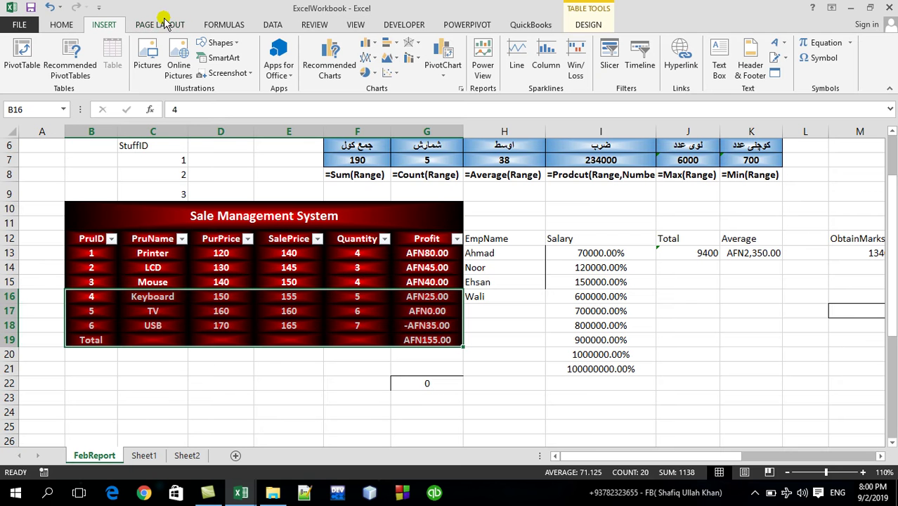
left_click(162, 23)
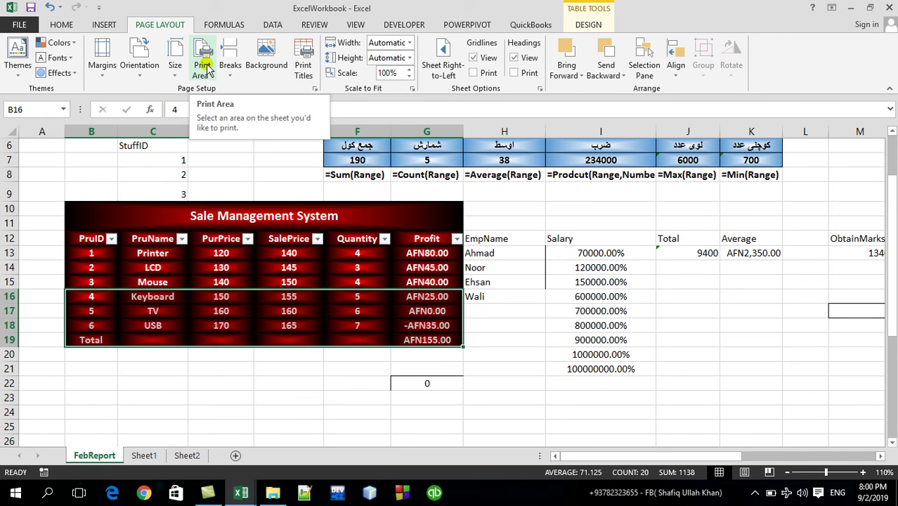
left_click(183, 211)
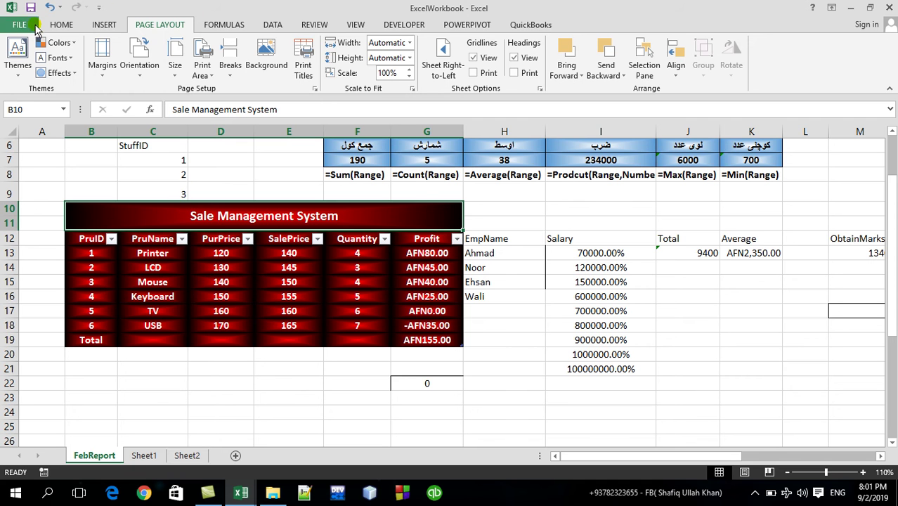
left_click(33, 28)
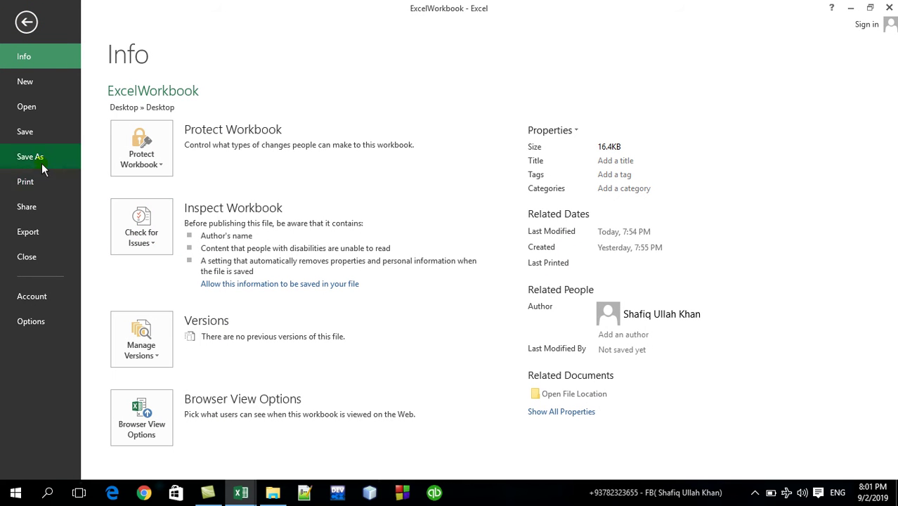
left_click(42, 181)
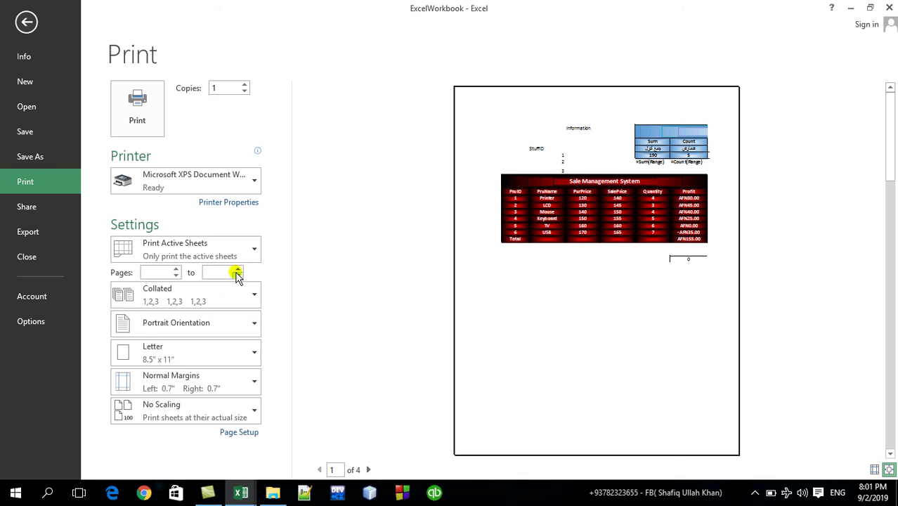
left_click(245, 251)
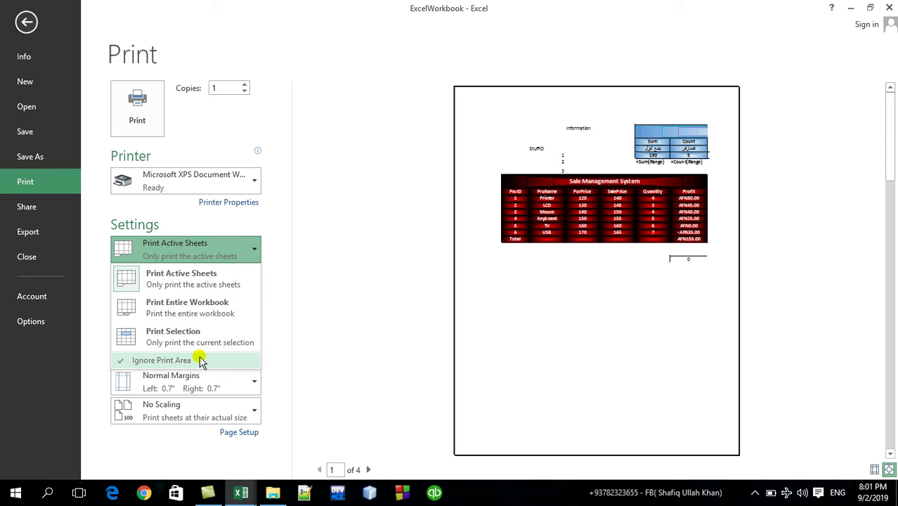
left_click(228, 361)
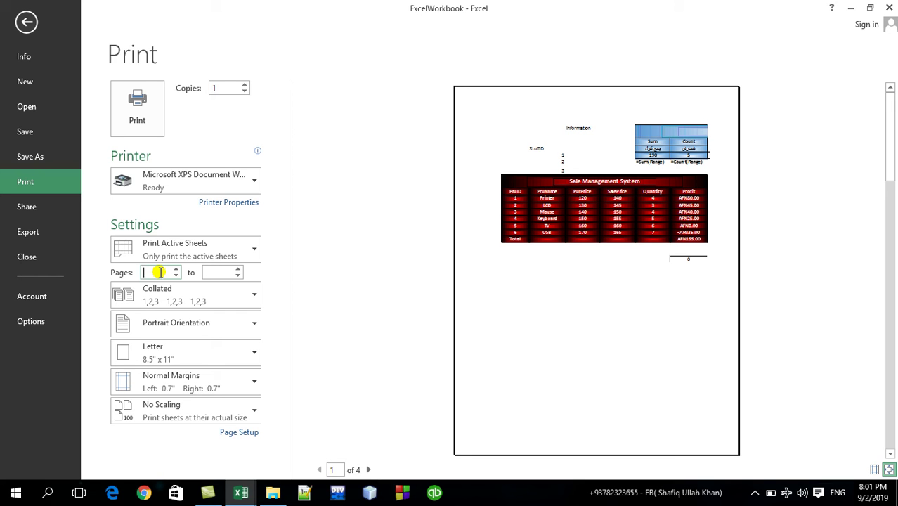
Keep printed copies Collated (1,2,3) and show the Orientation choices
left_click(190, 295)
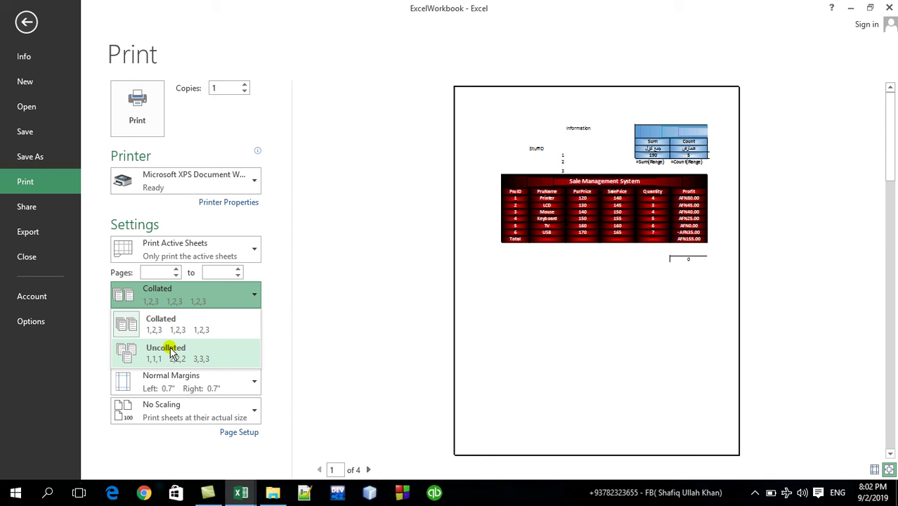
left_click(322, 310)
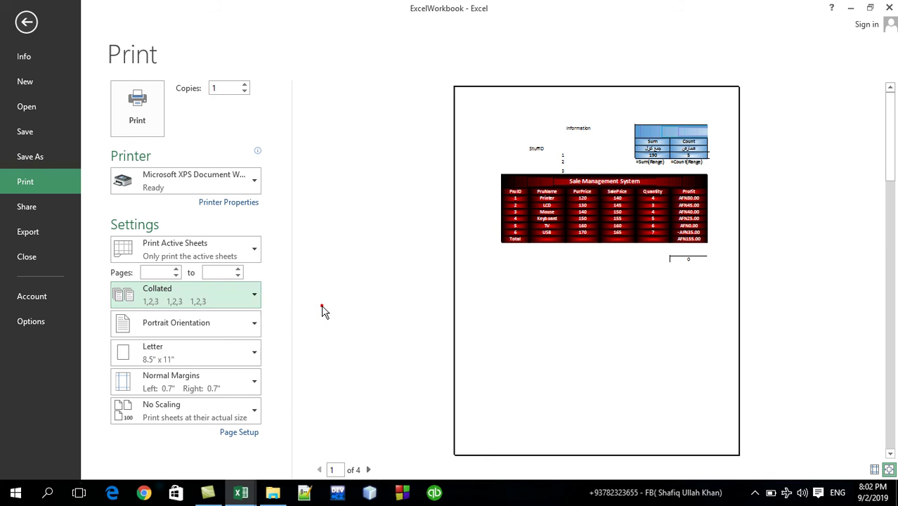
left_click(260, 331)
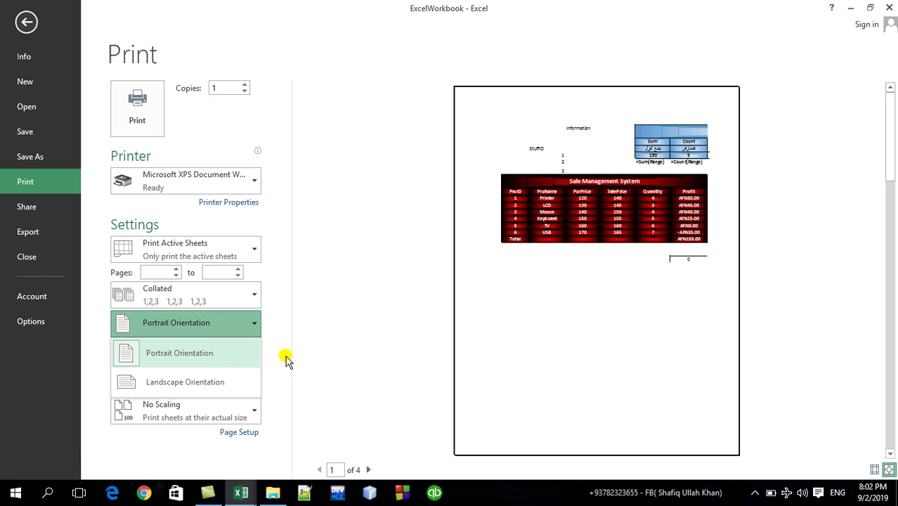
Preview Landscape orientation (5 pages), revert to Portrait, and show the paper sizes
left_click(250, 381)
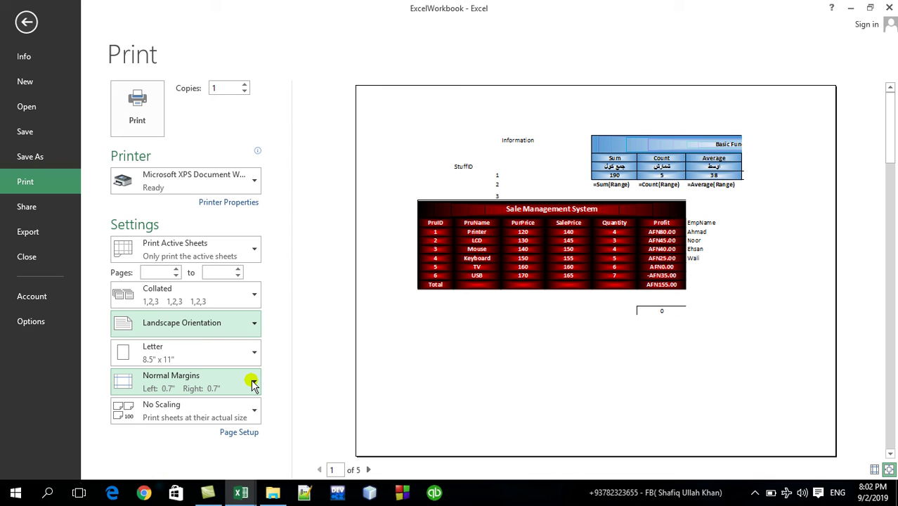
left_click(241, 324)
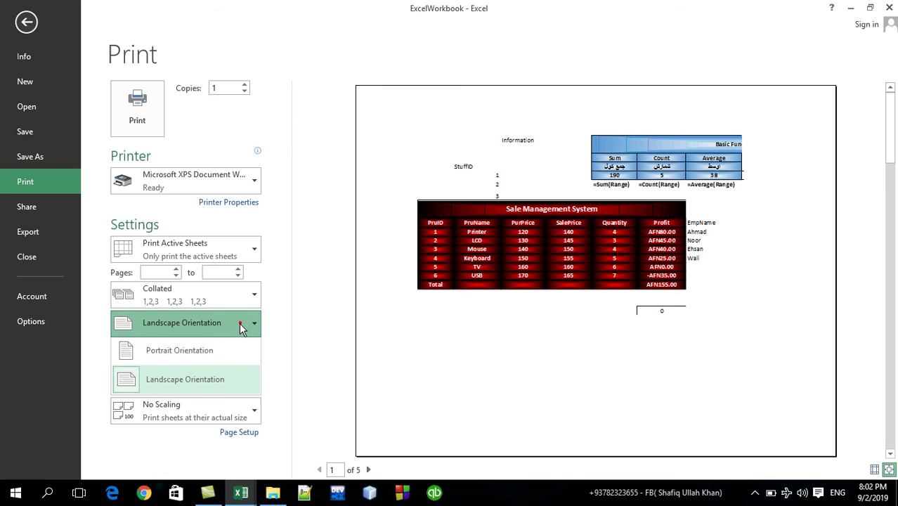
left_click(243, 347)
left_click(227, 360)
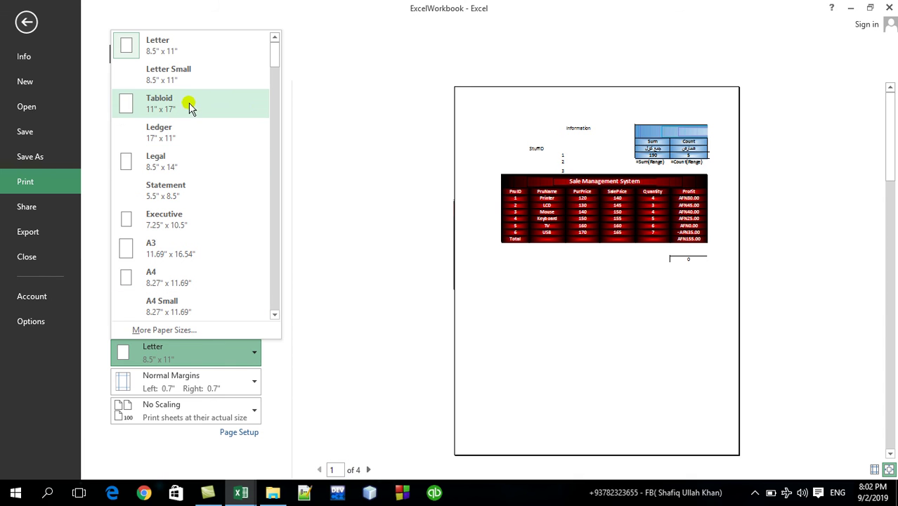
Try Letter Small, Tabloid, Legal and A3 paper sizes, settle on A4, then leave the print view
left_click(181, 79)
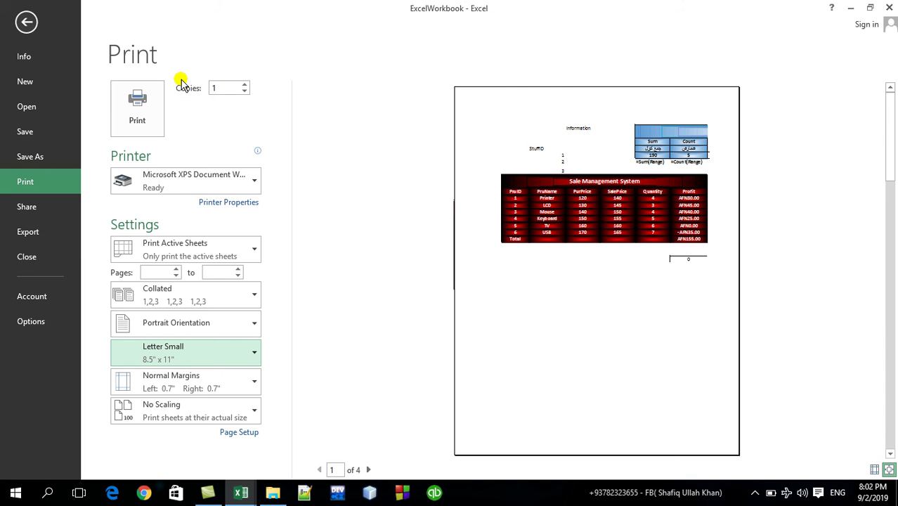
left_click(254, 352)
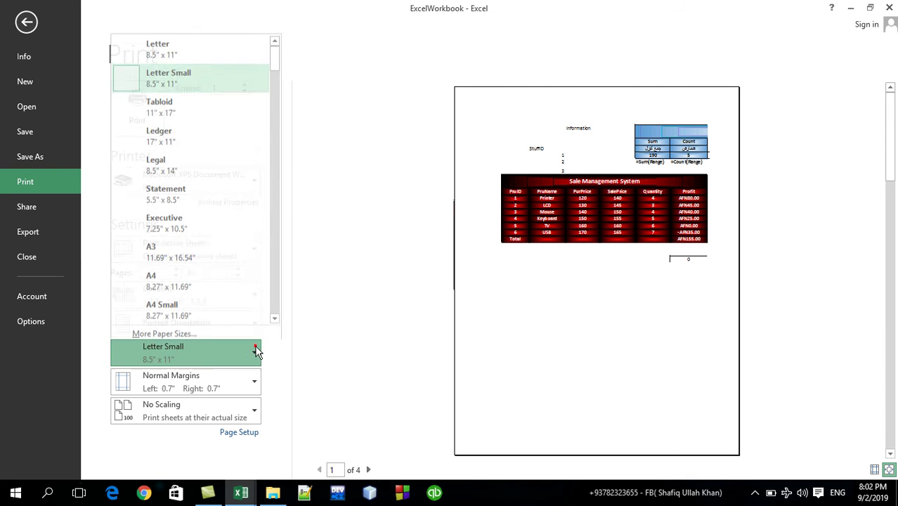
left_click(254, 105)
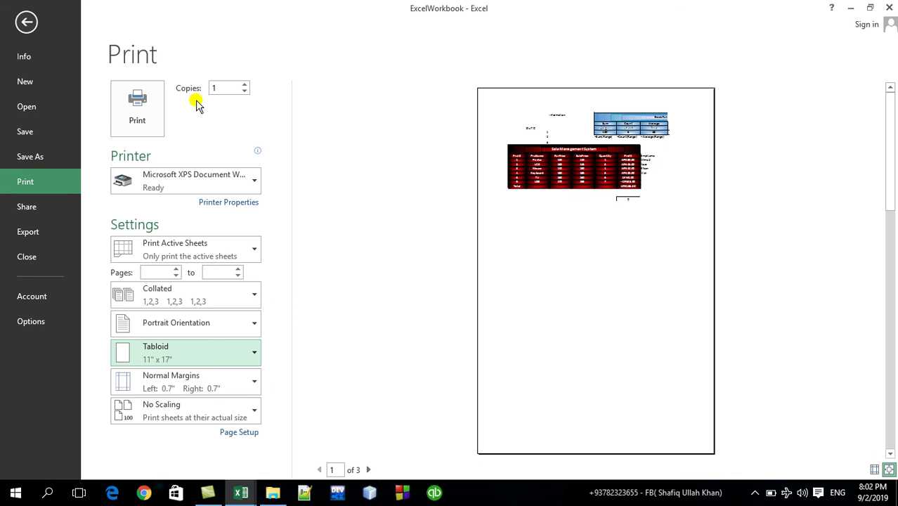
left_click(234, 353)
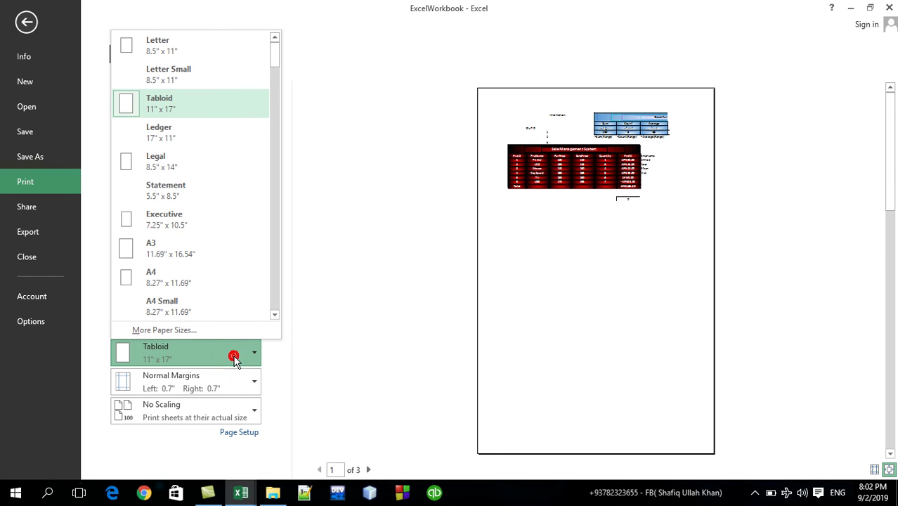
left_click(188, 172)
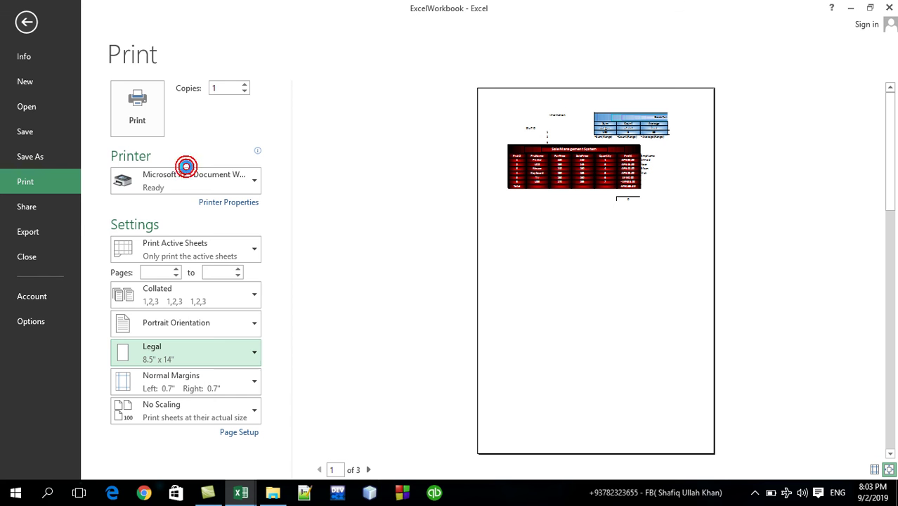
left_click(250, 355)
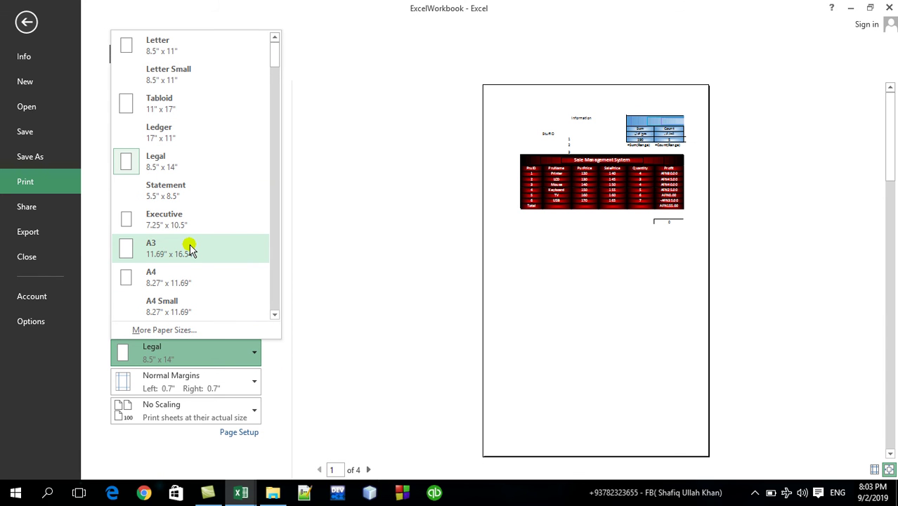
left_click(189, 248)
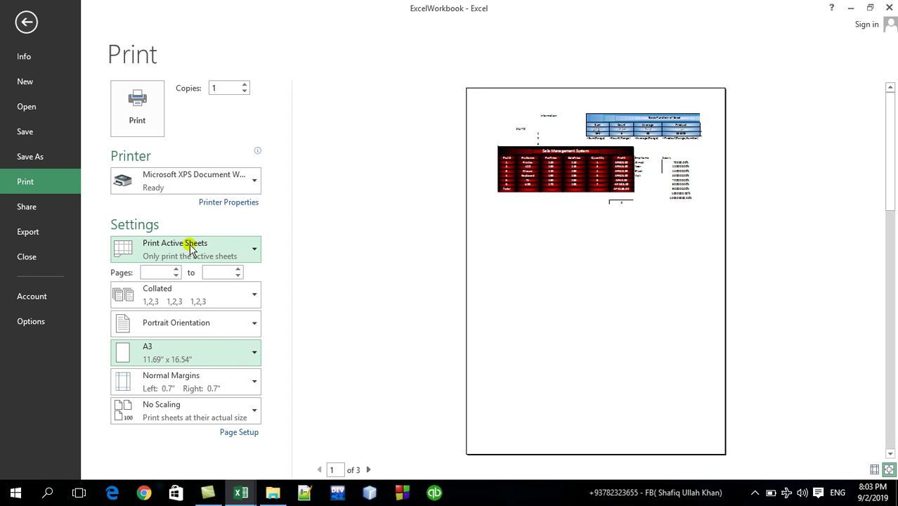
left_click(231, 362)
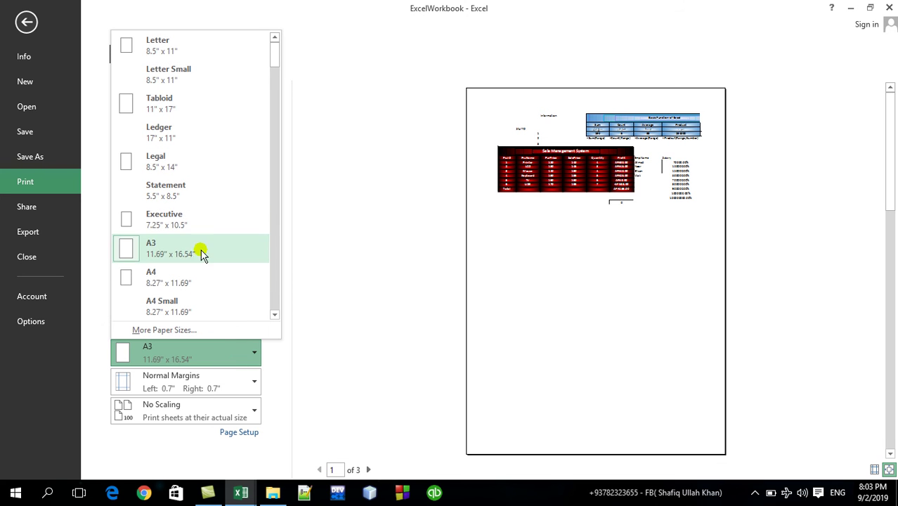
left_click(194, 275)
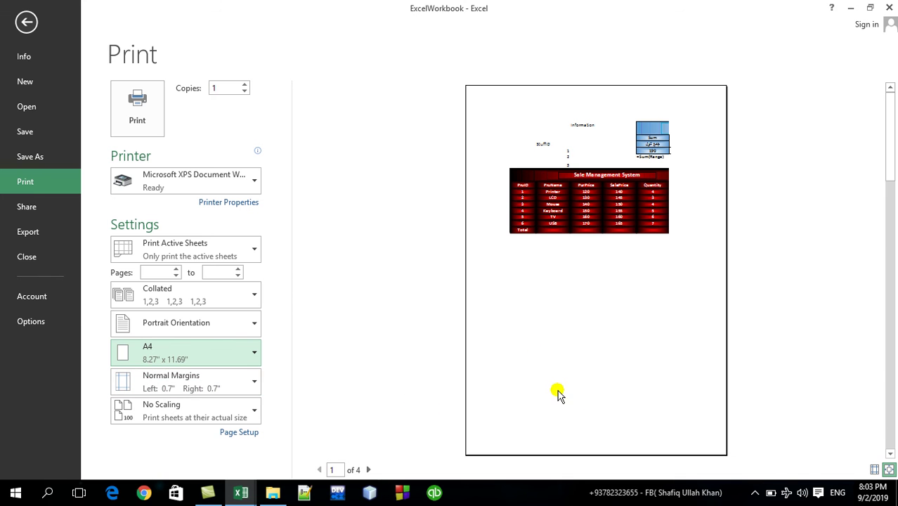
key("Escape")
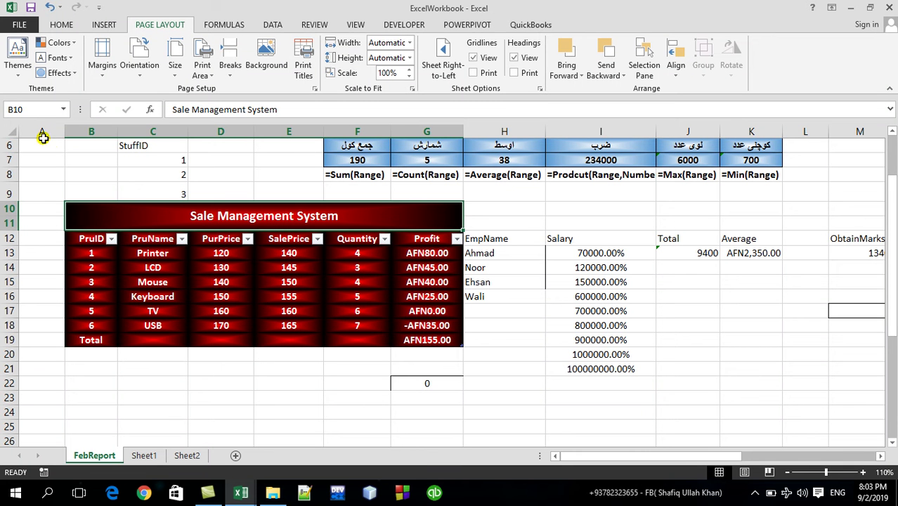
Fill A6:E9 with StuffInfo and glance at the print preview
mouse_move(37, 144)
left_mouse_down()
mouse_move(71, 170)
mouse_move(281, 183)
left_mouse_up()
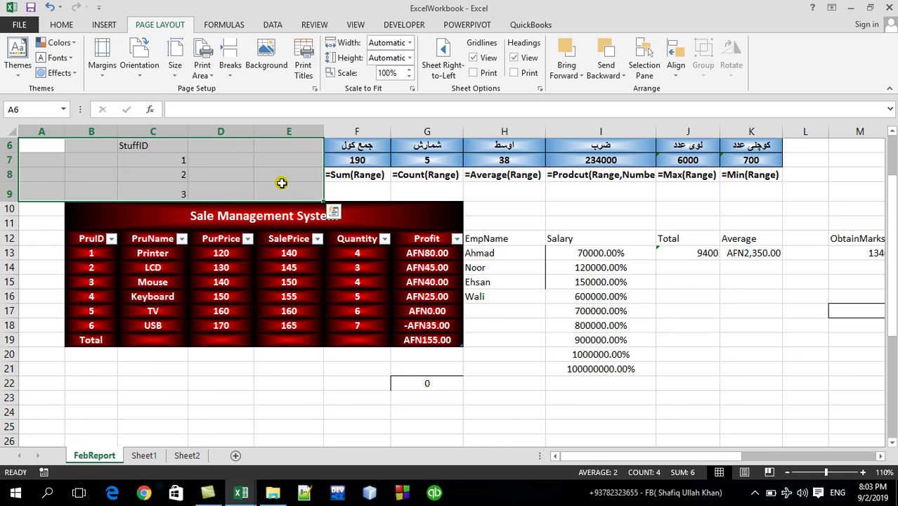
type("StuffInfo")
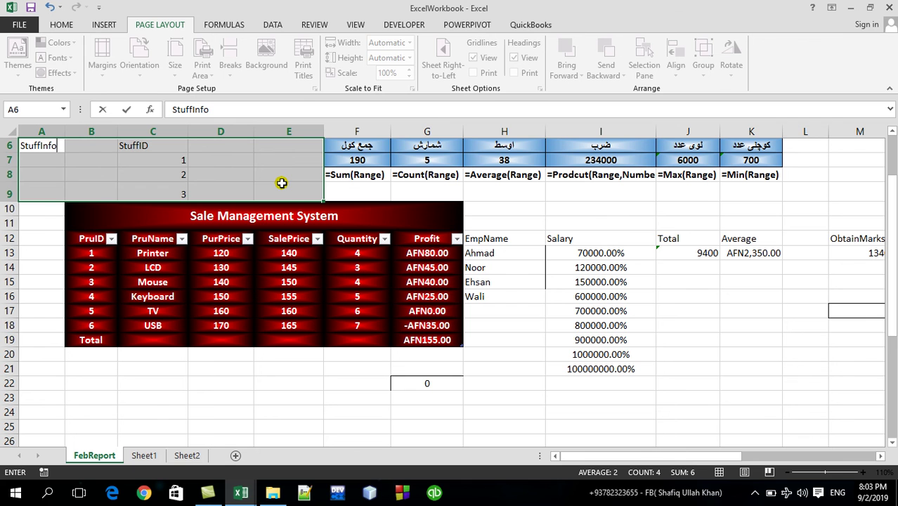
key("ctrl+Return")
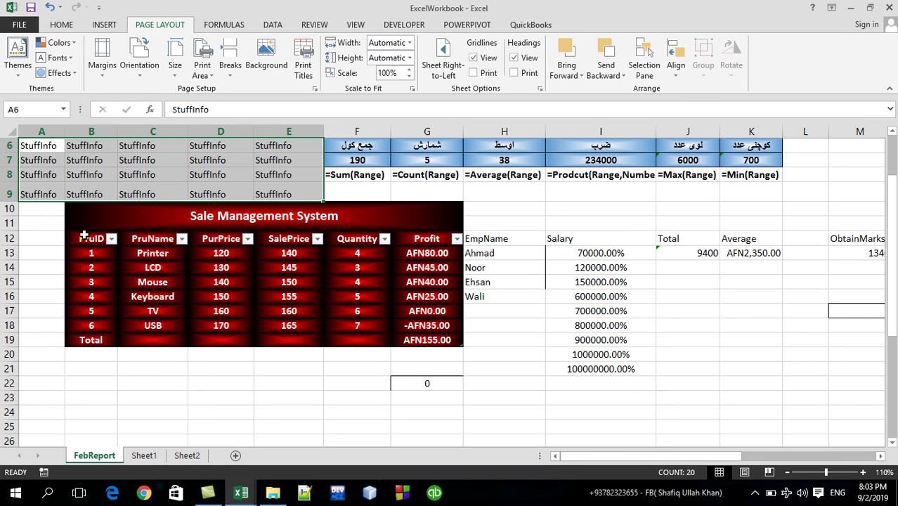
left_click(83, 239)
key("ctrl+p")
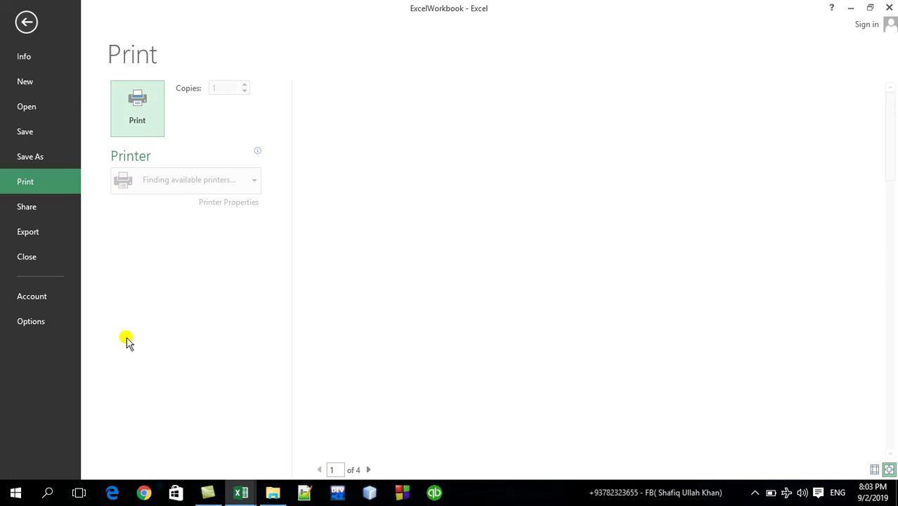
key("Escape")
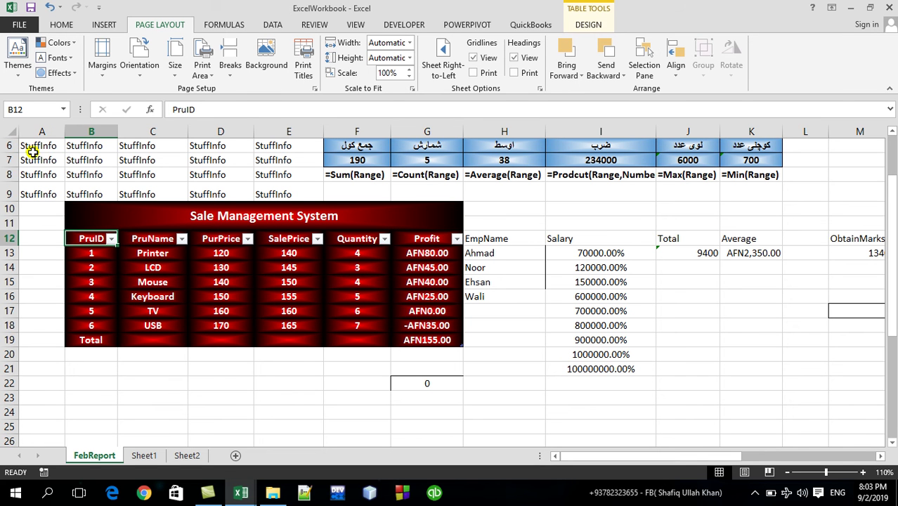
Move the StuffInfo block from A6:E9 up to A1:E4
left_click(31, 148)
key("shift+Right")
key("shift+Right")
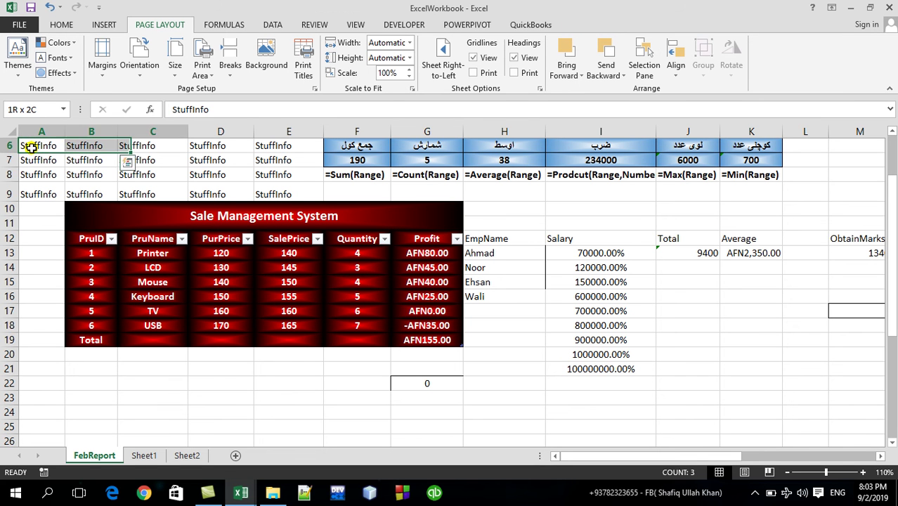
key("shift+Right")
key("shift+Right")
key("shift+Right")
key("shift+Down")
key("shift+Down")
key("shift+Left")
key("shift+Left")
key("shift+Down")
key("shift+Right")
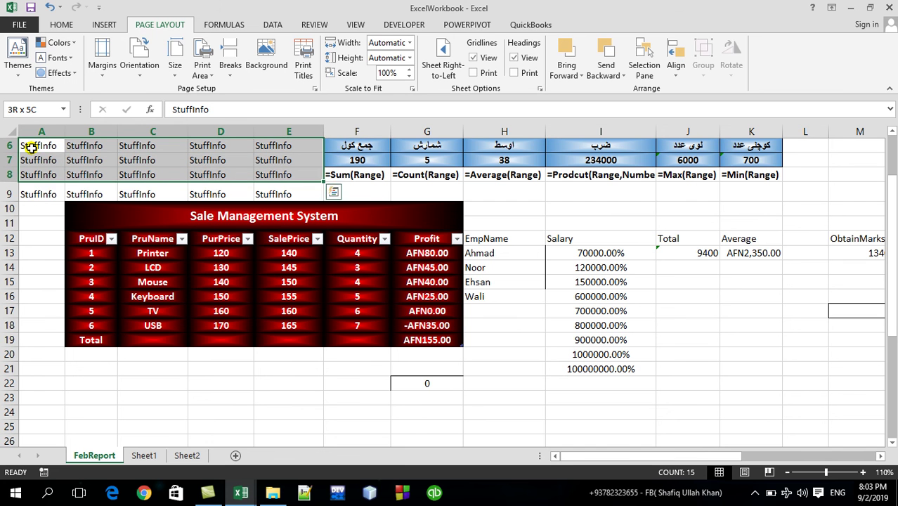
key("ctrl+c")
key("ctrl+Home")
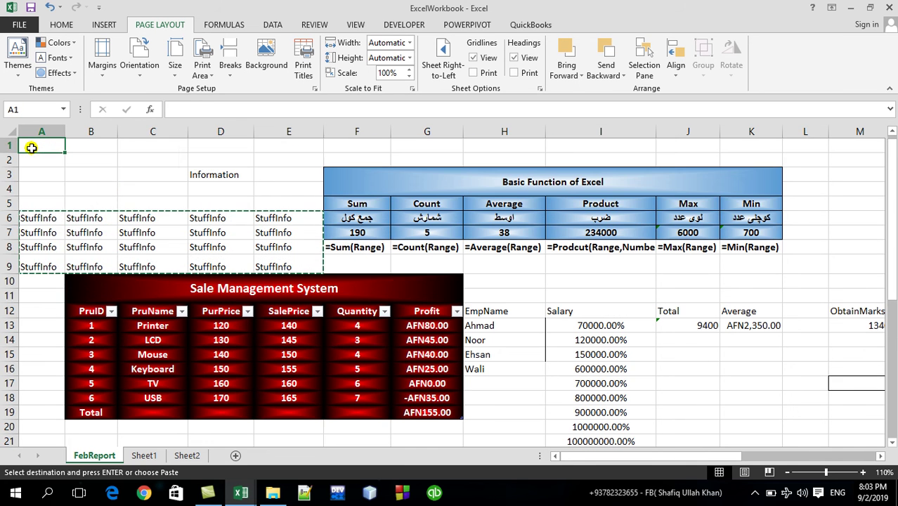
key("ctrl+v")
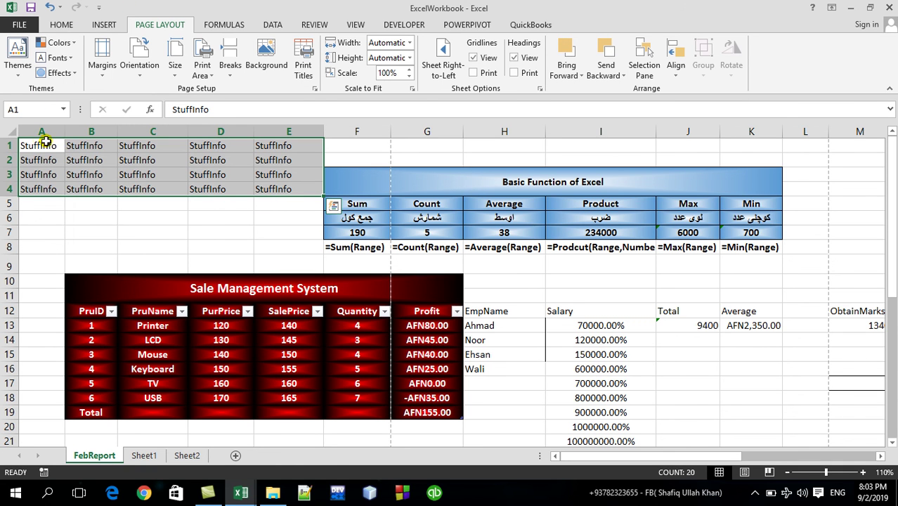
key("Escape")
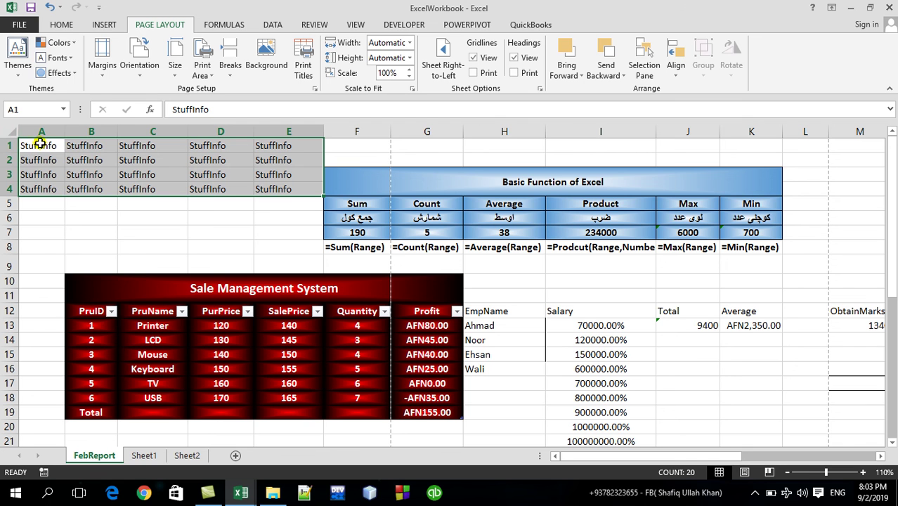
left_click(67, 202)
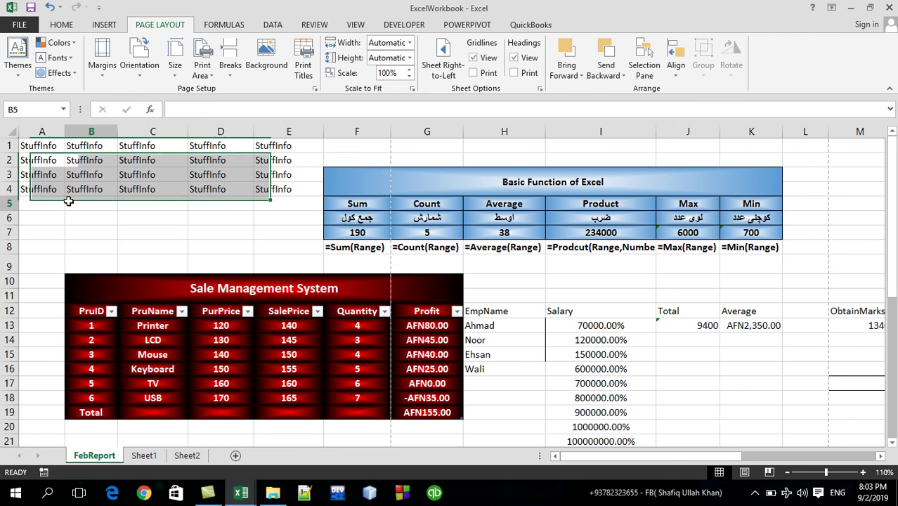
In print preview, try Narrow margins, go back to Normal, then open Custom Margins
key("ctrl+p")
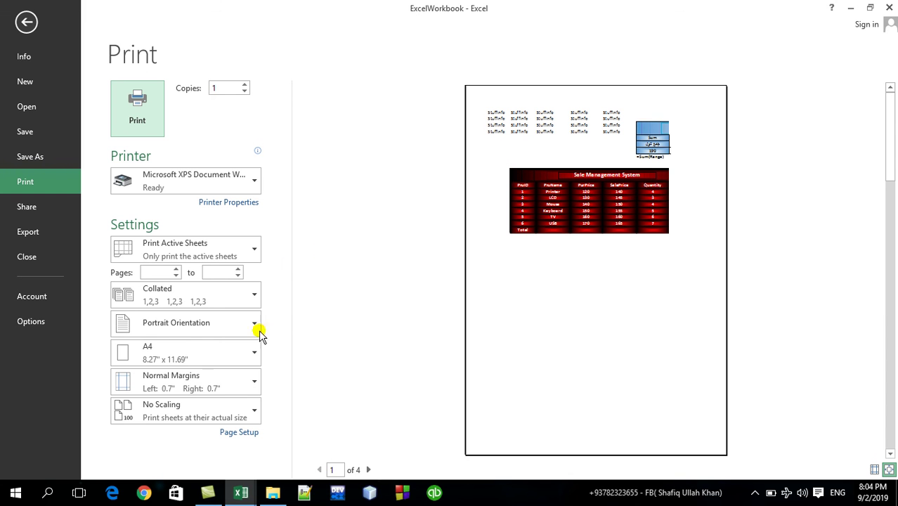
left_click(248, 393)
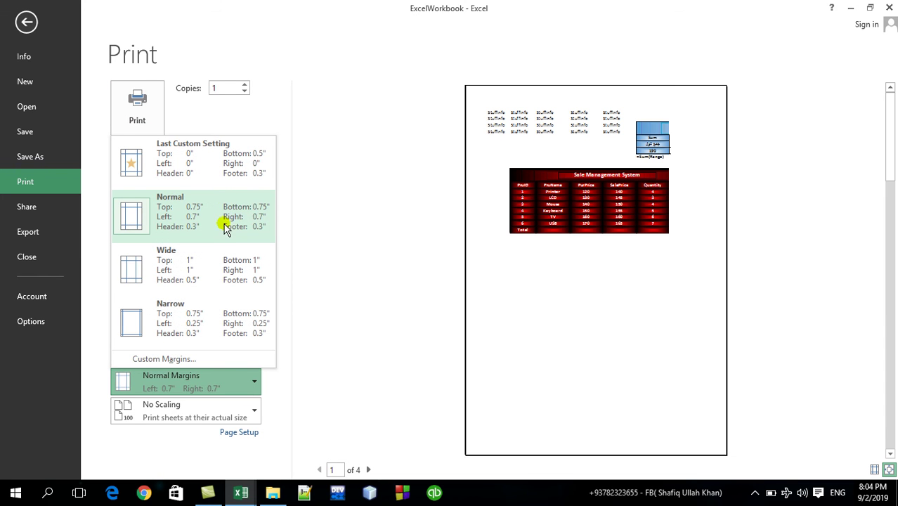
left_click(227, 315)
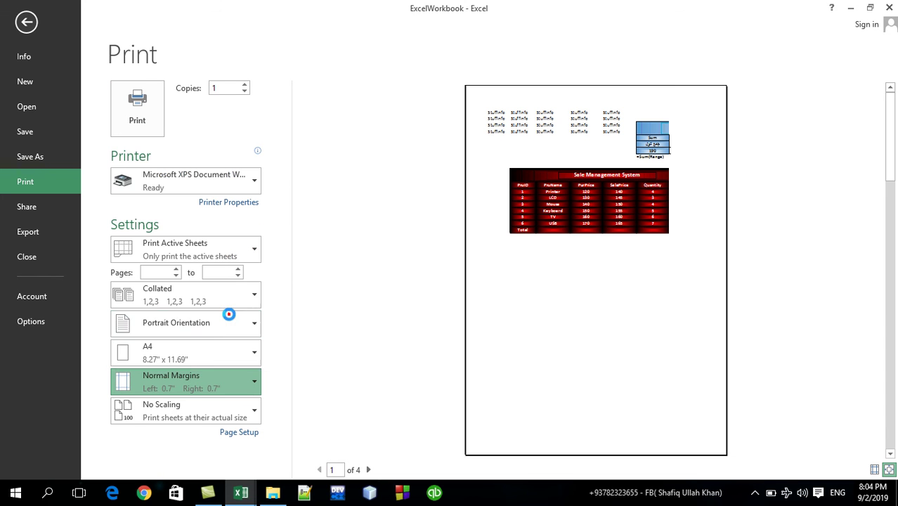
left_click(247, 385)
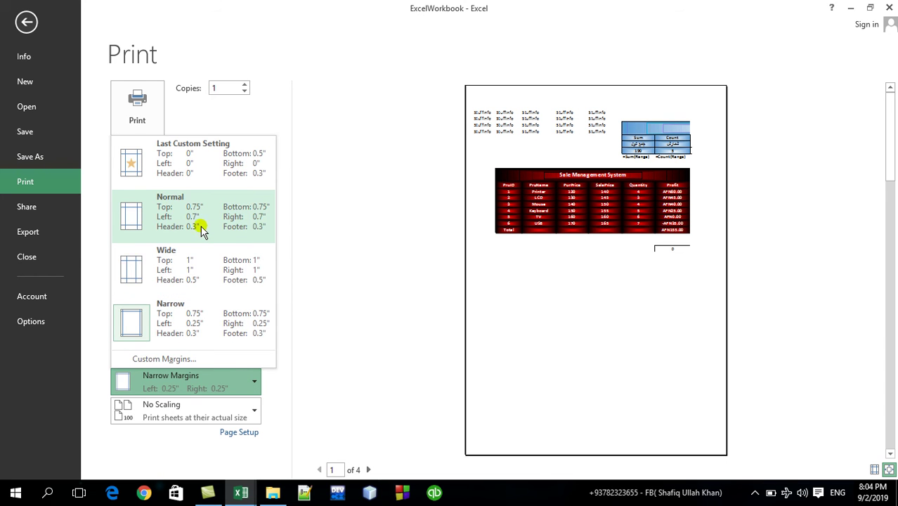
left_click(201, 229)
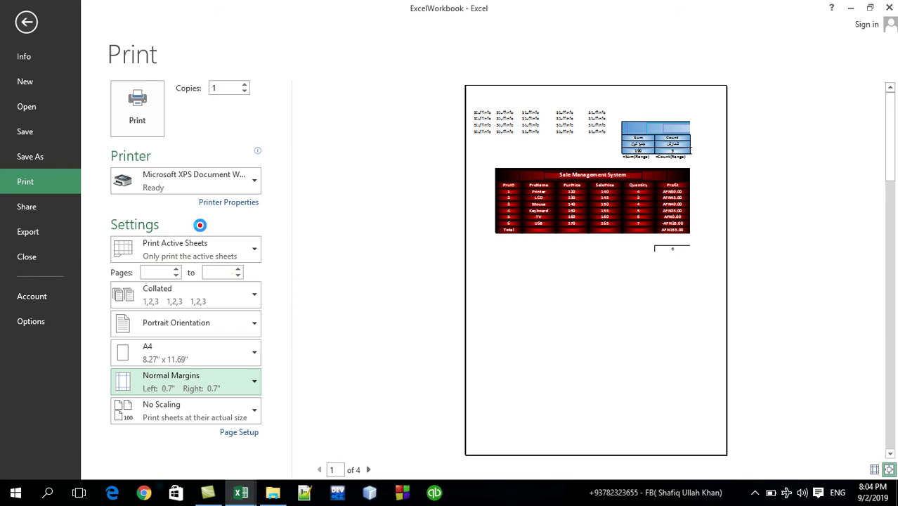
left_click(252, 389)
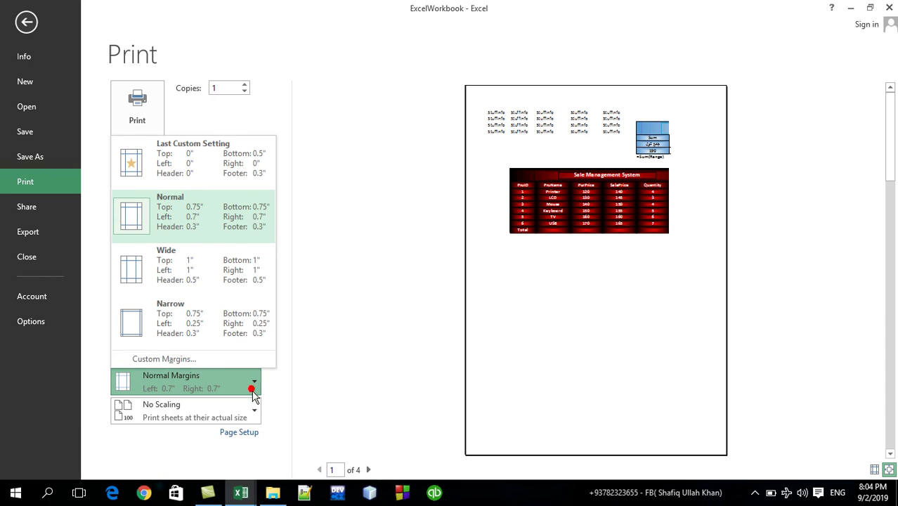
left_click(193, 359)
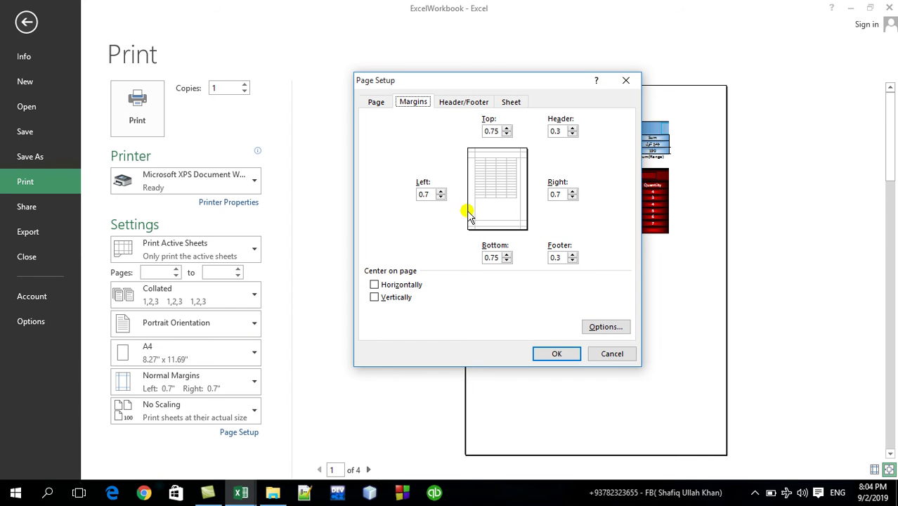
Set the Left, Top, Header and Right margins to 0 and apply them
left_click(441, 197)
left_click(440, 197)
left_click(440, 197)
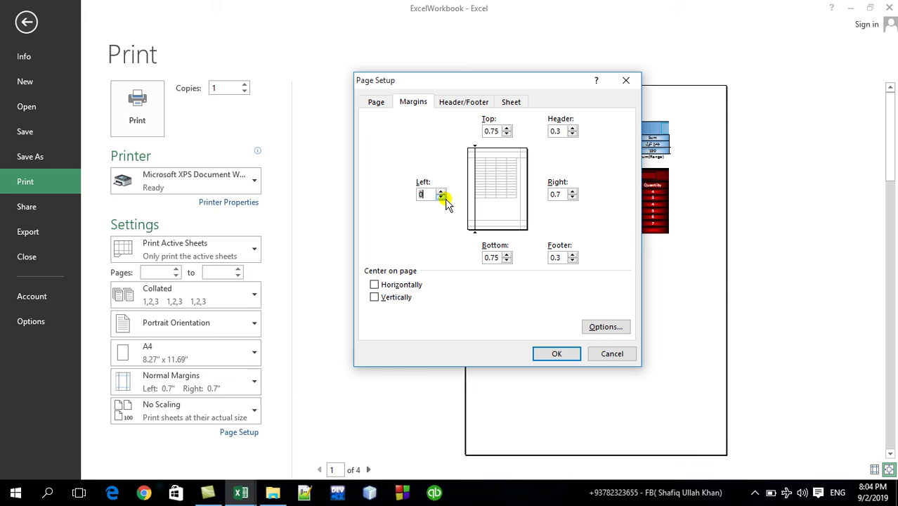
left_click(506, 134)
left_click(506, 134)
left_click(506, 134)
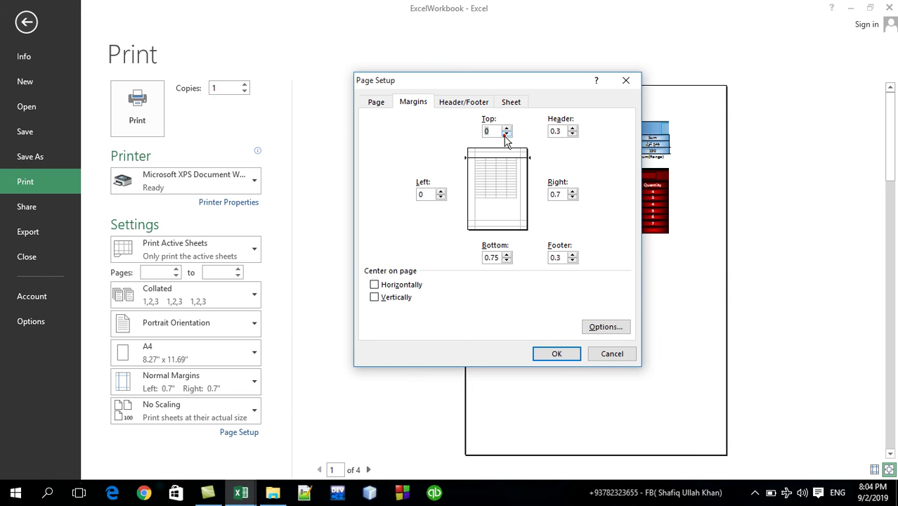
left_click(572, 134)
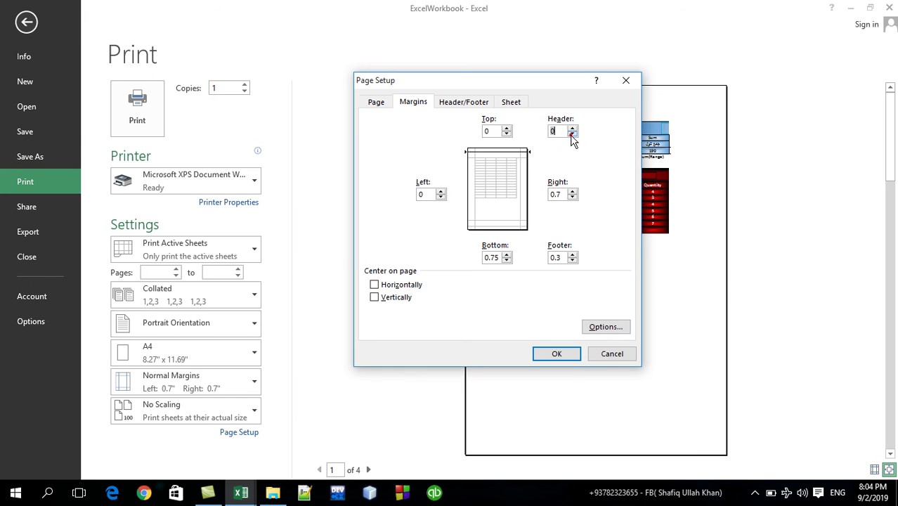
left_click(573, 197)
left_click(573, 197)
left_click(572, 198)
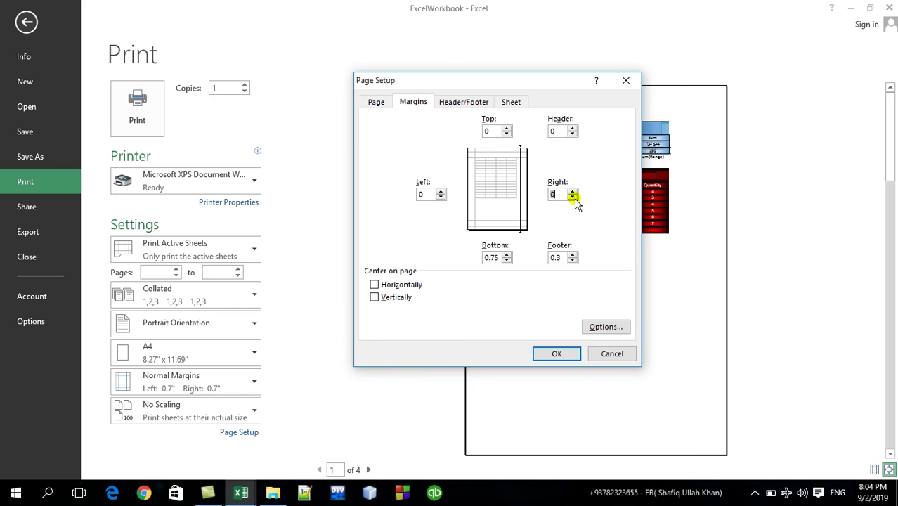
left_click(556, 354)
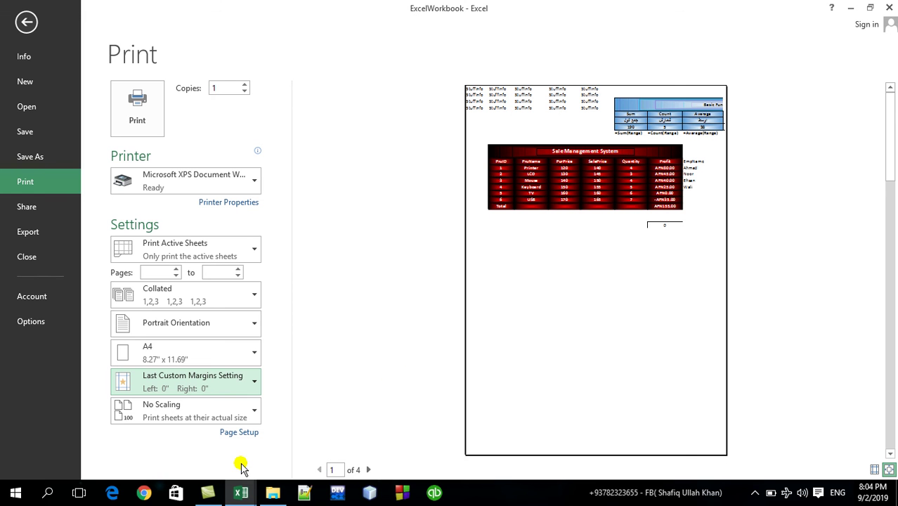
Restore Normal margins (0.7" left and right), check the scaling choices, and return to FebReport
left_click(243, 388)
left_click(229, 224)
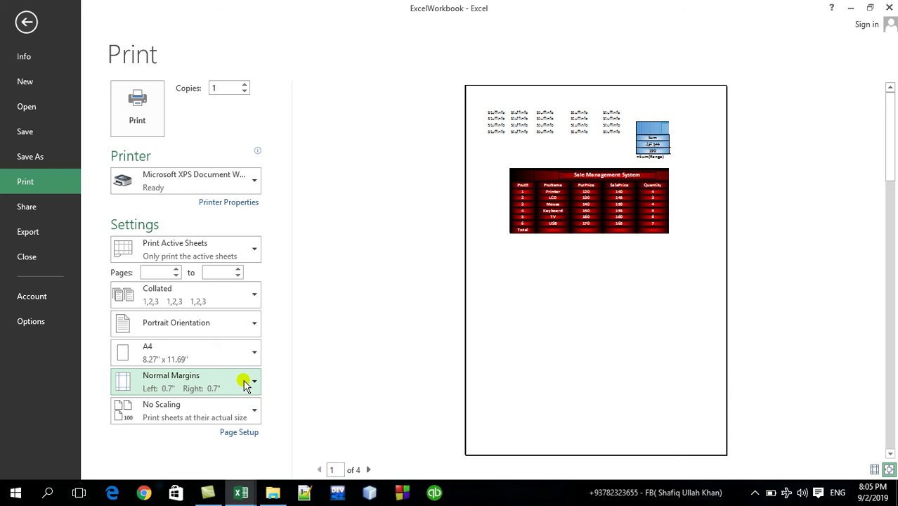
left_click(218, 421)
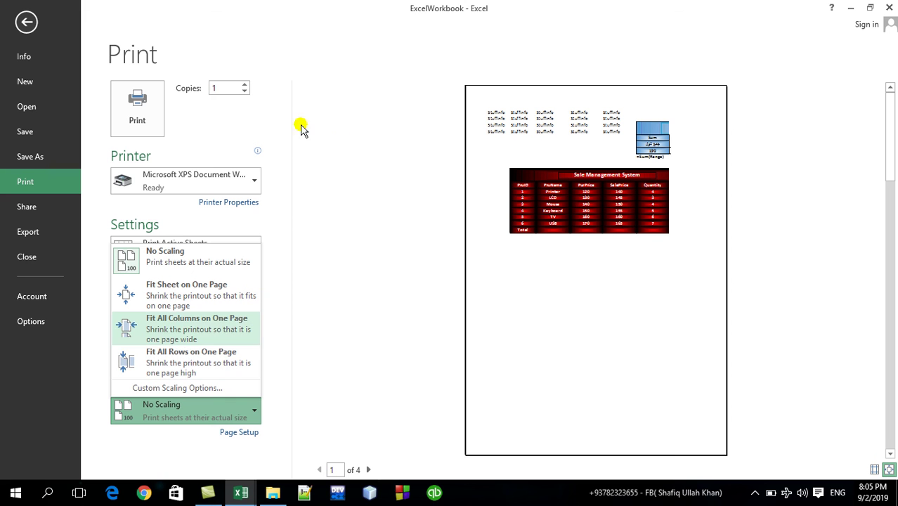
left_click(36, 22)
left_click(602, 349)
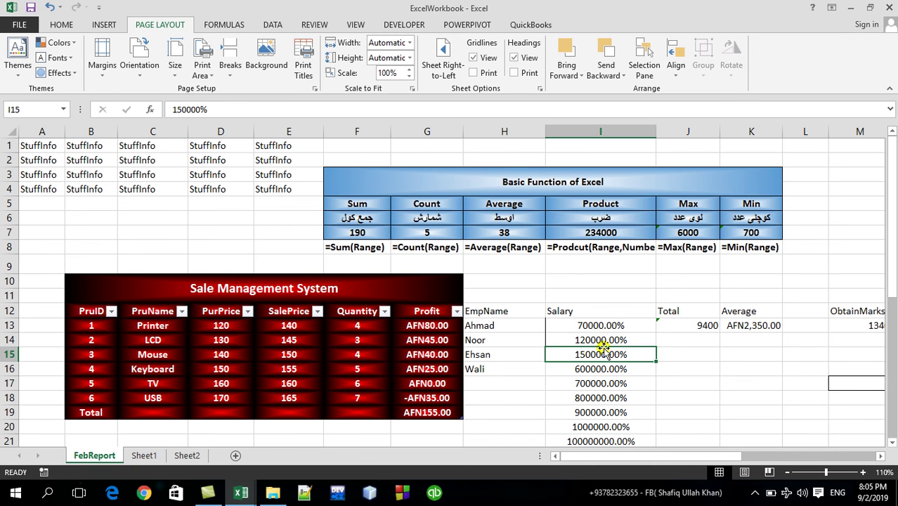
Select AB1:AJ25 and fill all 225 cells with Afghan
key("Right")
key("Right")
key("Right")
key("Right")
key("Right")
key("Right")
key("Right")
key("Right")
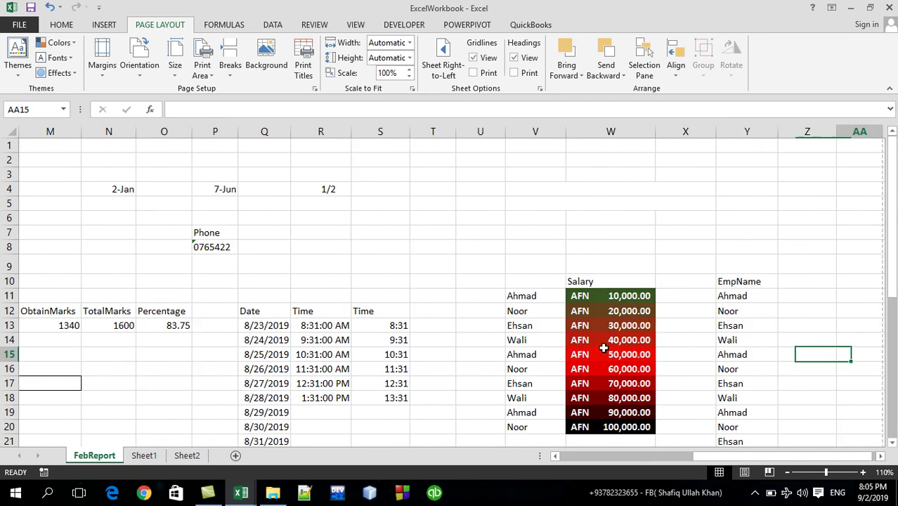
key("Right")
key("Right")
key("Right")
key("Right")
key("Right")
key("Right")
key("Left")
key("Left")
key("Left")
key("Left")
key("Left")
key("Up")
key("Up")
key("Up")
key("Up")
key("Up")
key("Up")
key("Up")
key("Up")
key("Up")
key("Right")
key("Right")
key("Right")
key("Left")
key("shift+Right")
key("shift+Right")
key("shift+Right")
key("shift+Right")
key("shift+Right")
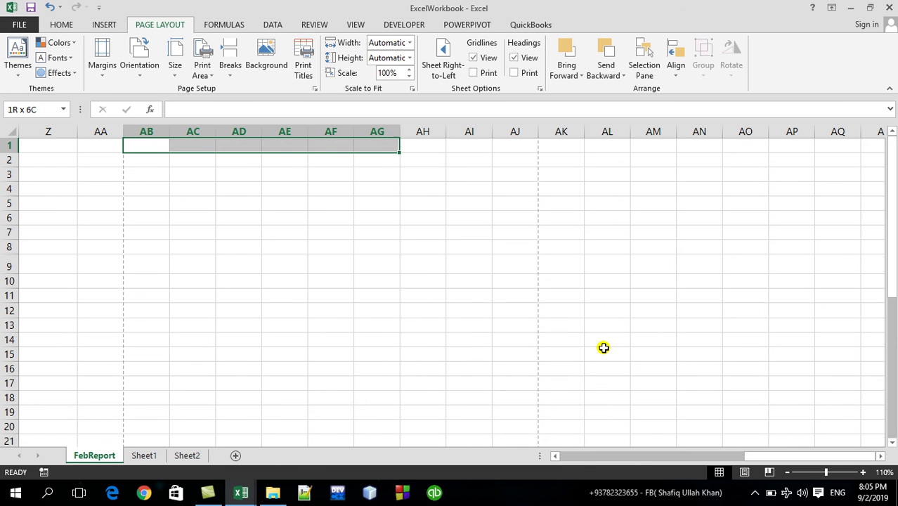
key("shift+Right")
key("shift+Right")
key("shift+Right")
key("shift+Down")
key("shift+Down")
key("shift+Down")
key("shift+Down")
key("shift+Down")
key("shift+Down")
key("shift+Down")
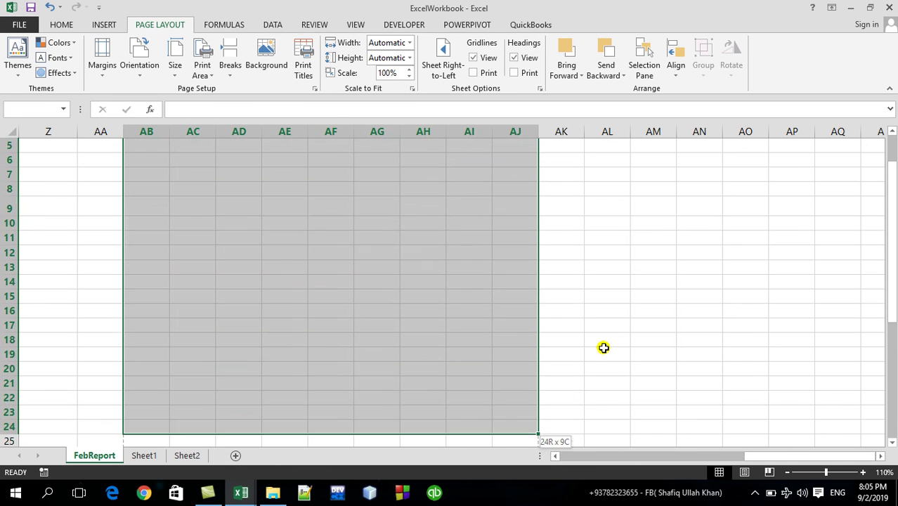
key("ctrl+v")
key("Down")
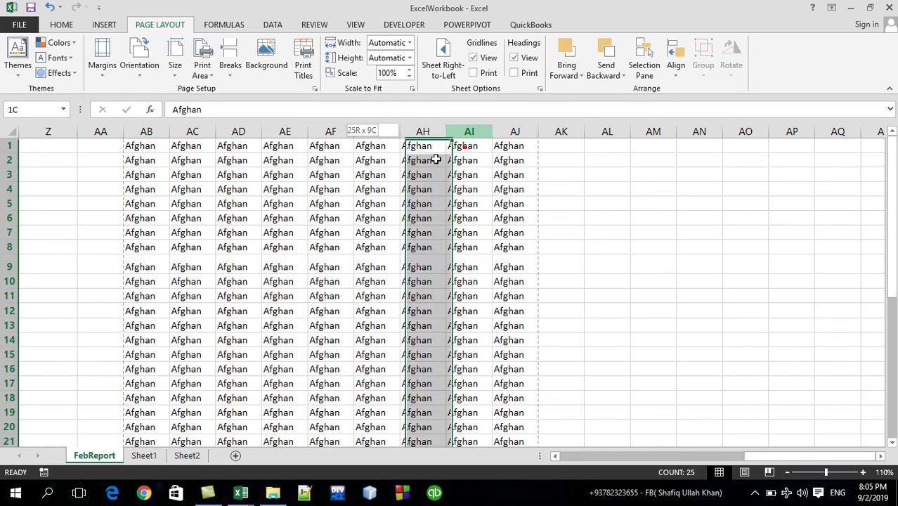
Make the Afghan text in columns AB through AI bold
left_click_drag(477, 132, 155, 184)
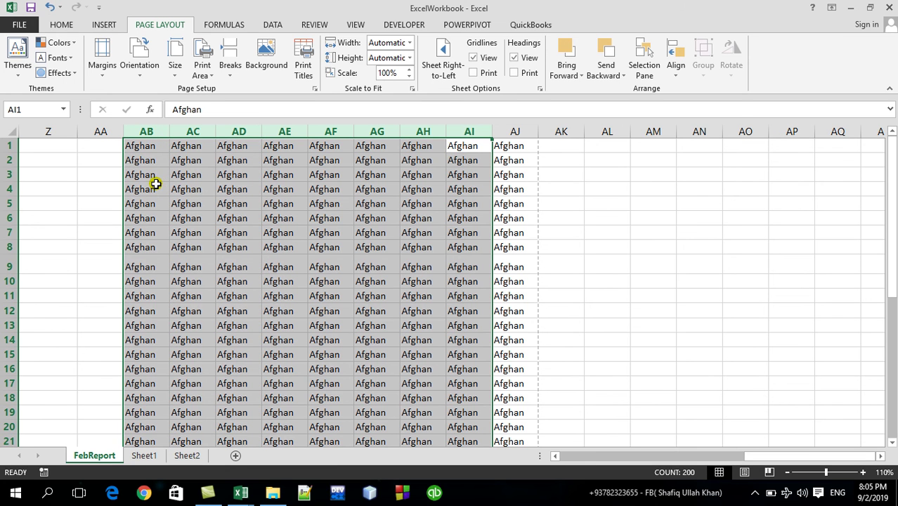
key("ctrl+b")
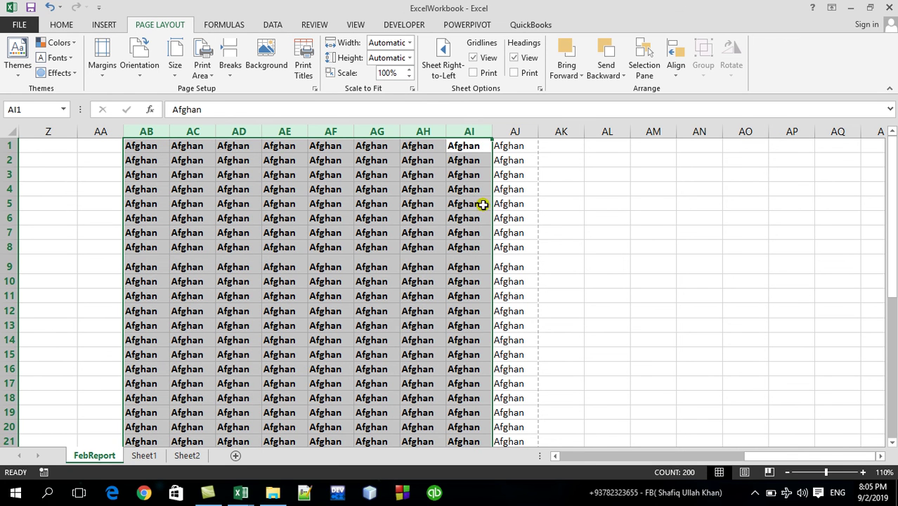
left_click(518, 172)
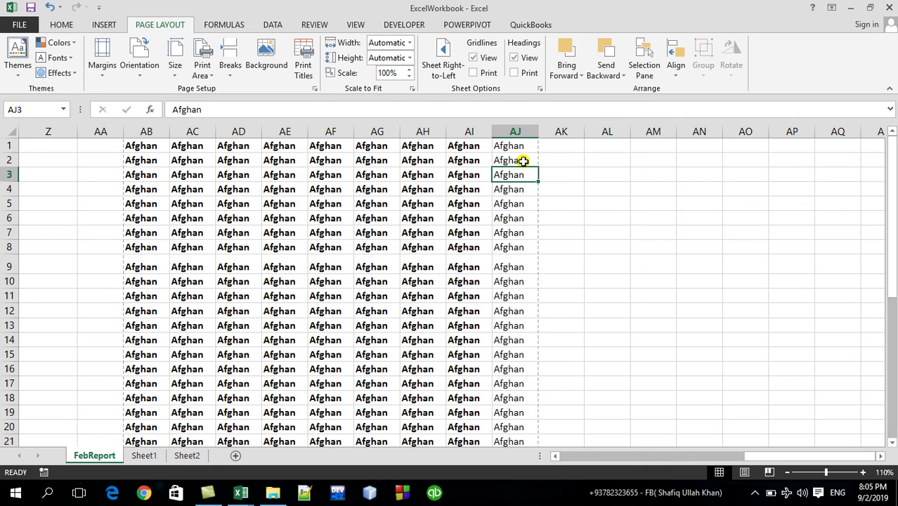
Fill AK1:AK25 with Afghan
left_click(549, 146)
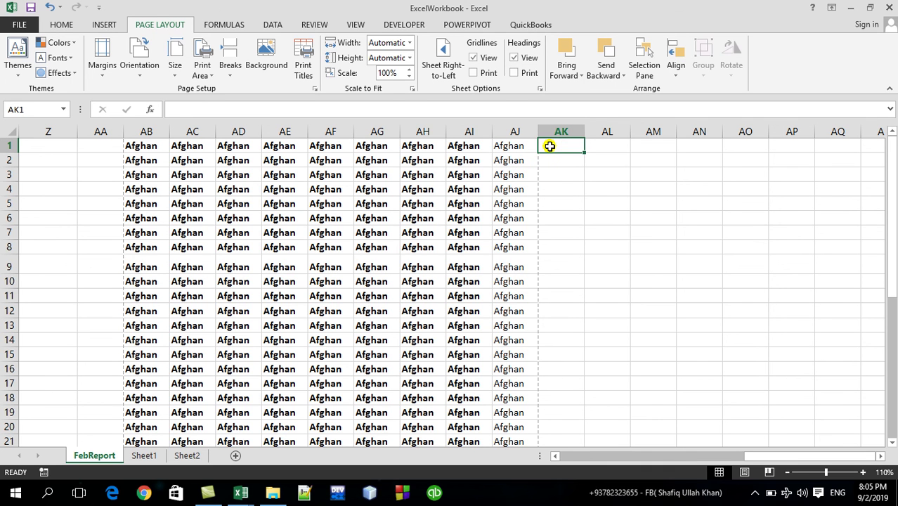
left_click_drag(550, 146, 561, 437)
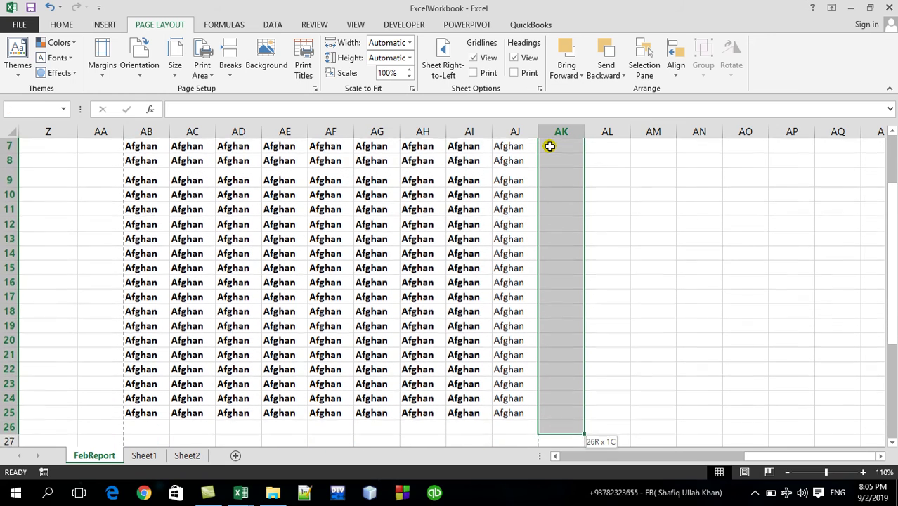
left_click_drag(561, 437, 561, 417)
type("Af")
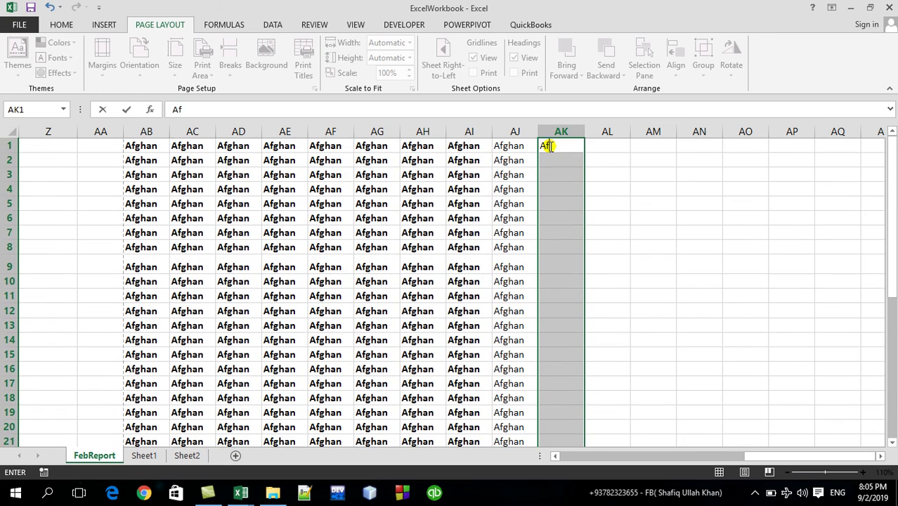
key("ctrl+Return")
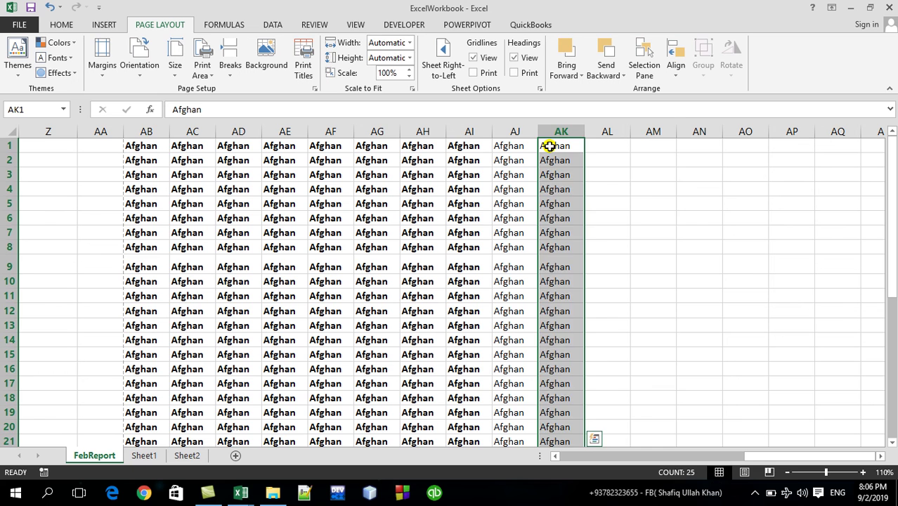
key("Left")
key("Left")
key("Left")
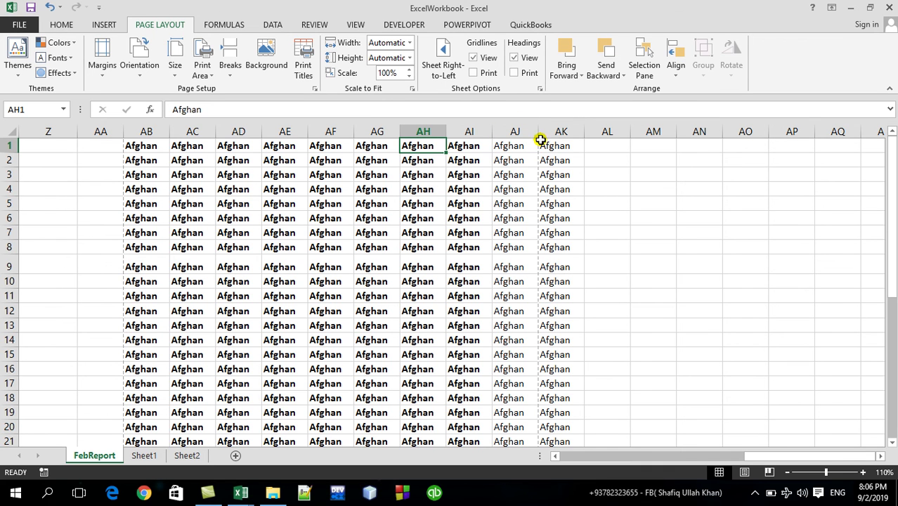
Bold column AJ and make column AK narrower
left_click(550, 131)
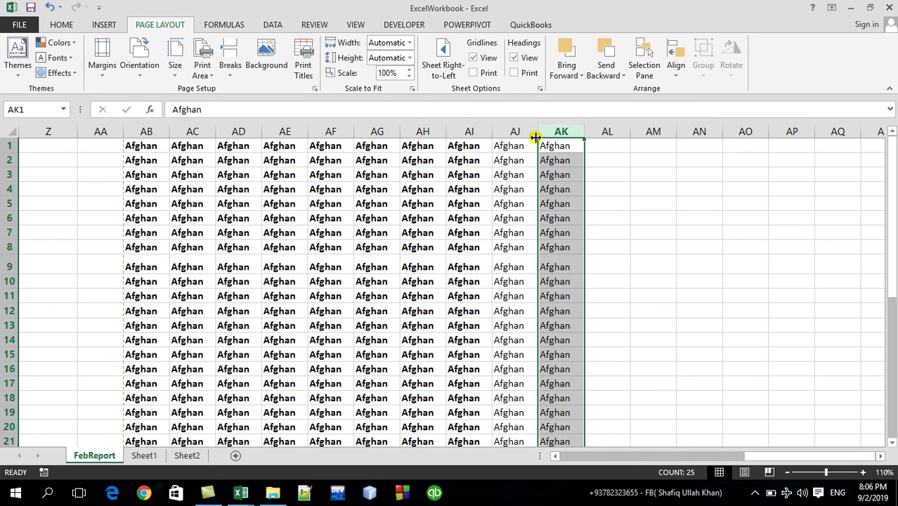
left_click(528, 131)
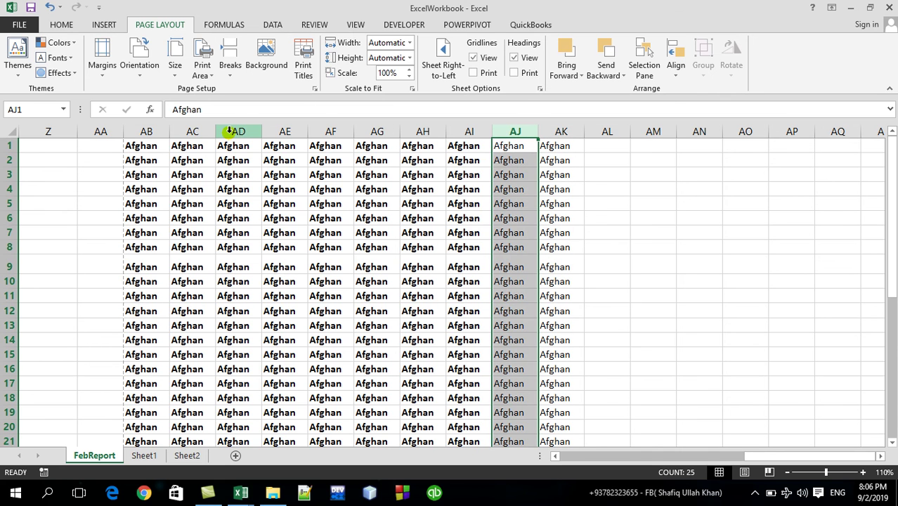
key("ctrl+b")
left_click(359, 281)
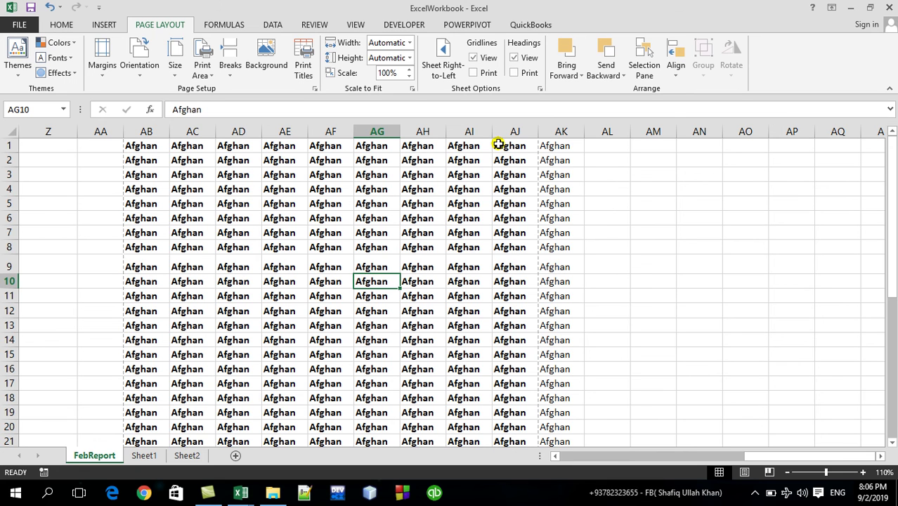
left_click_drag(583, 132, 575, 131)
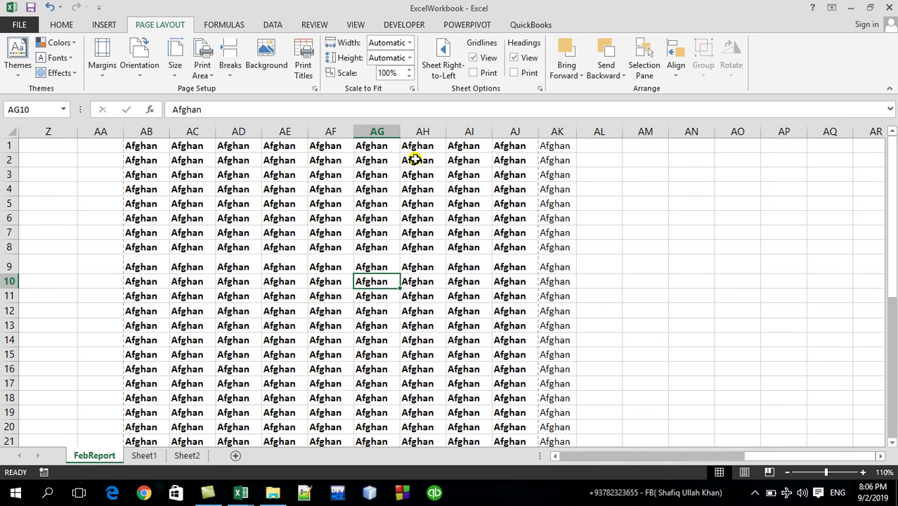
Select the Afghan range AB1:AK25
left_click(159, 145)
key("shift+Right")
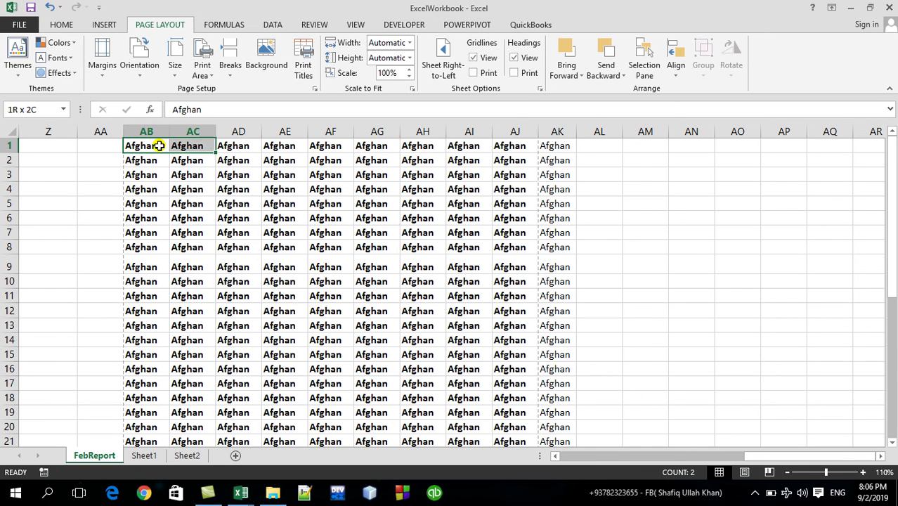
key("shift+Right")
key("shift+Right")
key("shift+Right")
key("shift+Left")
key("shift+Down")
key("shift+Down")
key("shift+Down")
key("shift+Down")
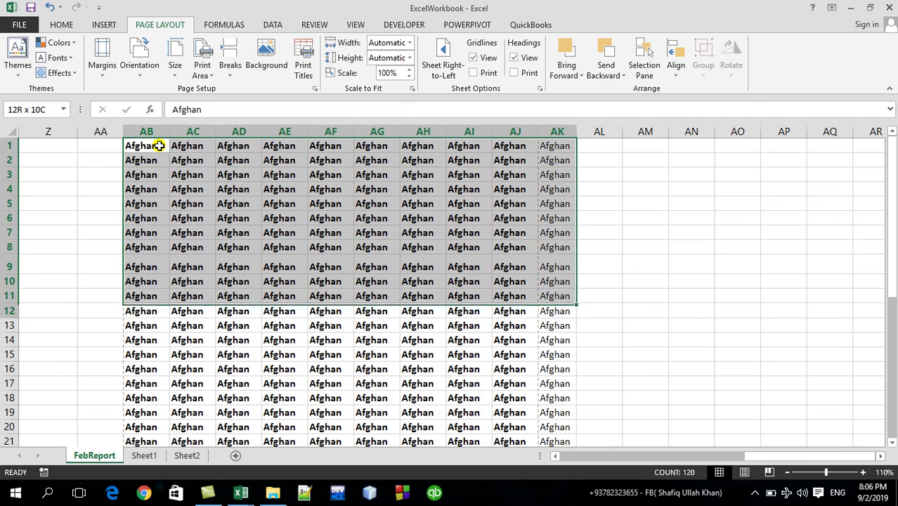
key("shift+Down")
key("shift+Down")
key("shift+Down")
key("shift+Down")
key("shift+Down")
key("shift+Down")
key("shift+Down")
key("shift+Down")
key("shift+Up")
key("shift+Up")
key("shift+Up")
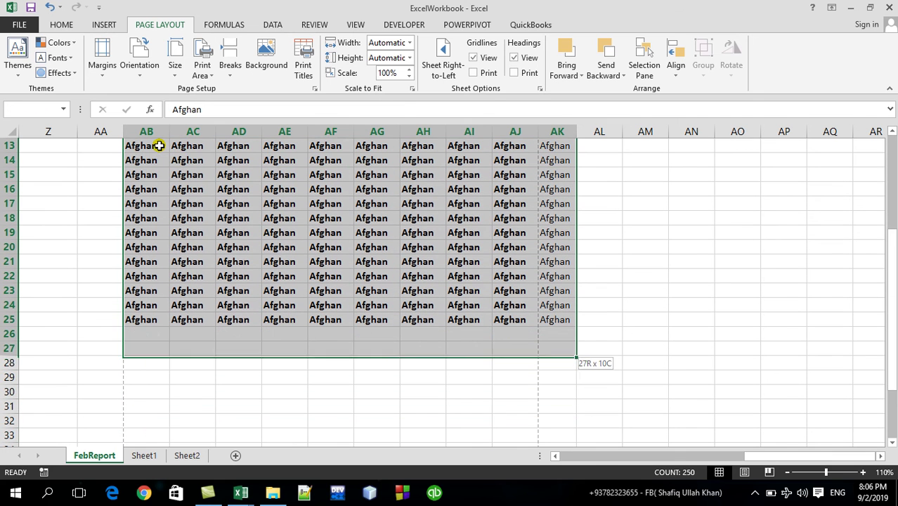
key("shift+Up")
key("shift+Up")
Print the selection only, scaled to Fit All Columns on One Page (20%)
key("ctrl+p")
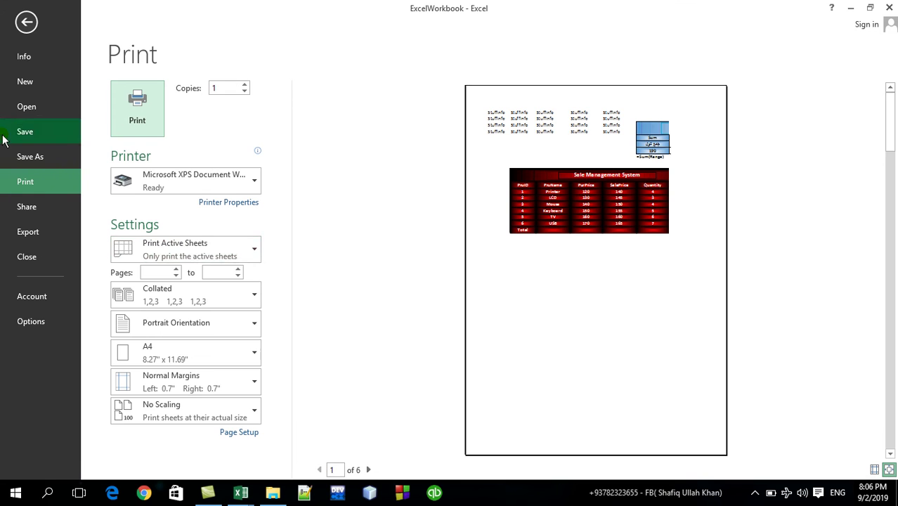
left_click(195, 249)
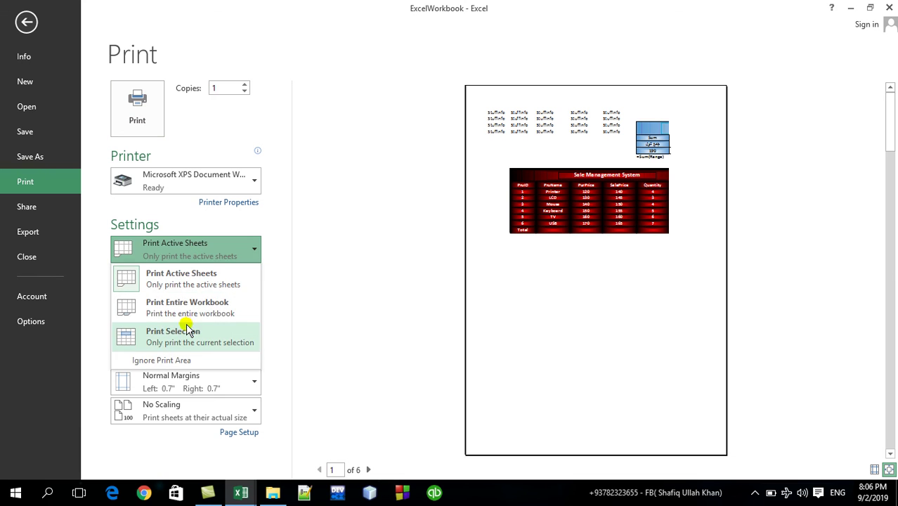
left_click(190, 334)
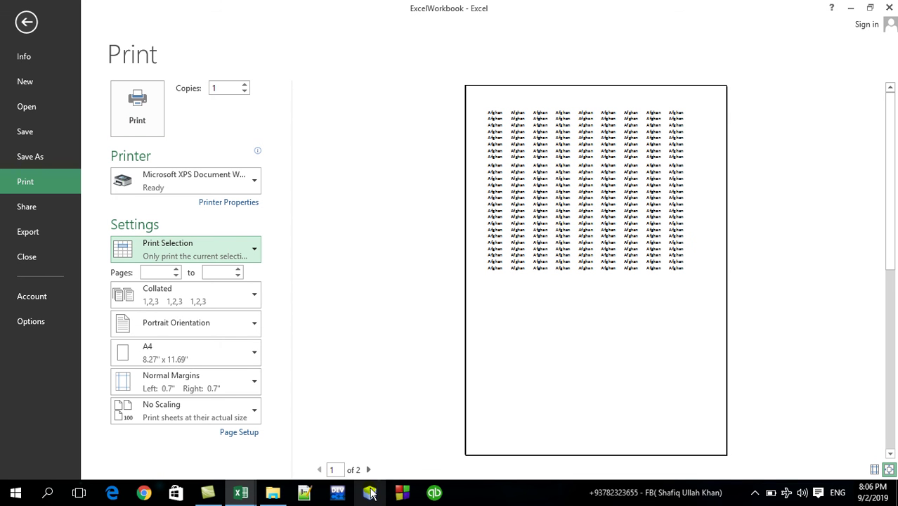
left_click(369, 469)
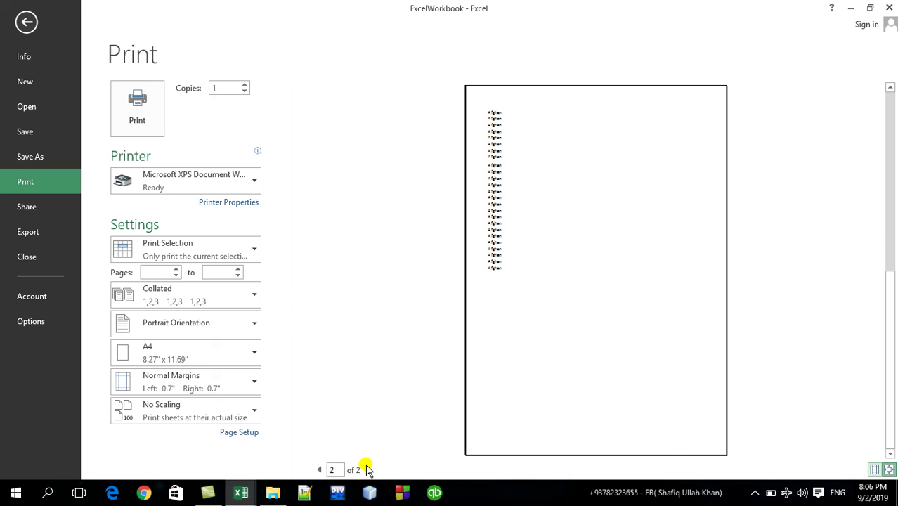
left_click(213, 412)
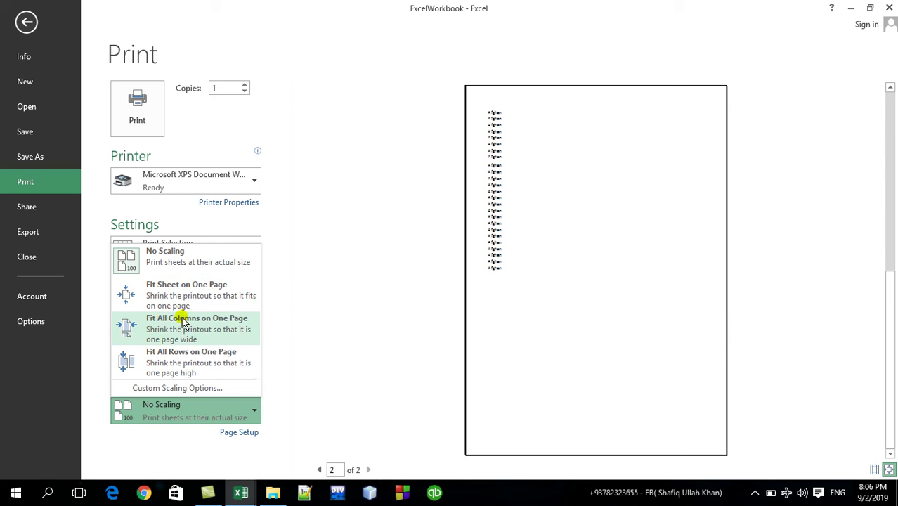
left_click(182, 321)
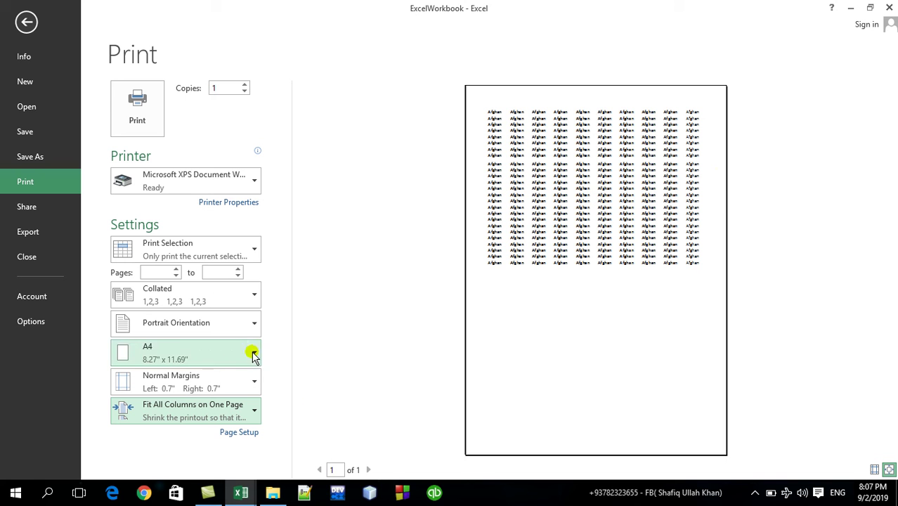
key("Escape")
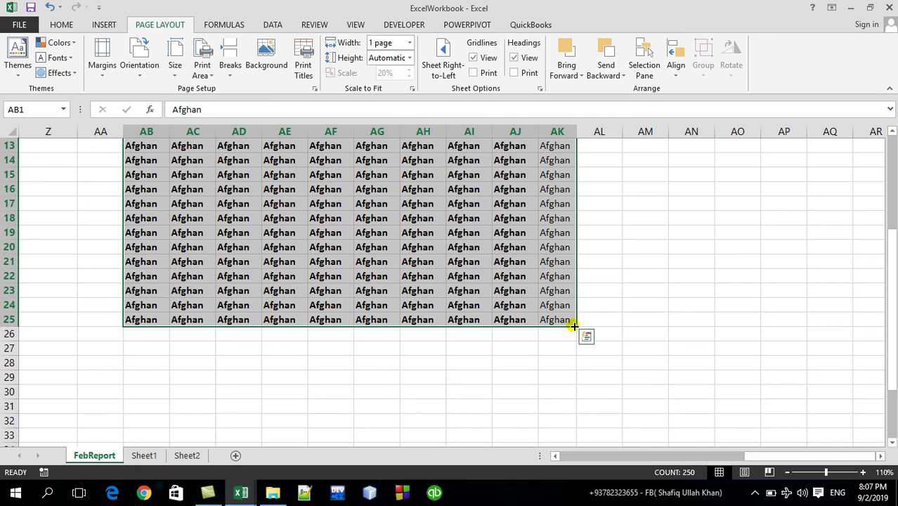
Fill Afghan down columns AB–AK to row 53 and preview the enlarged selection
left_click(581, 457)
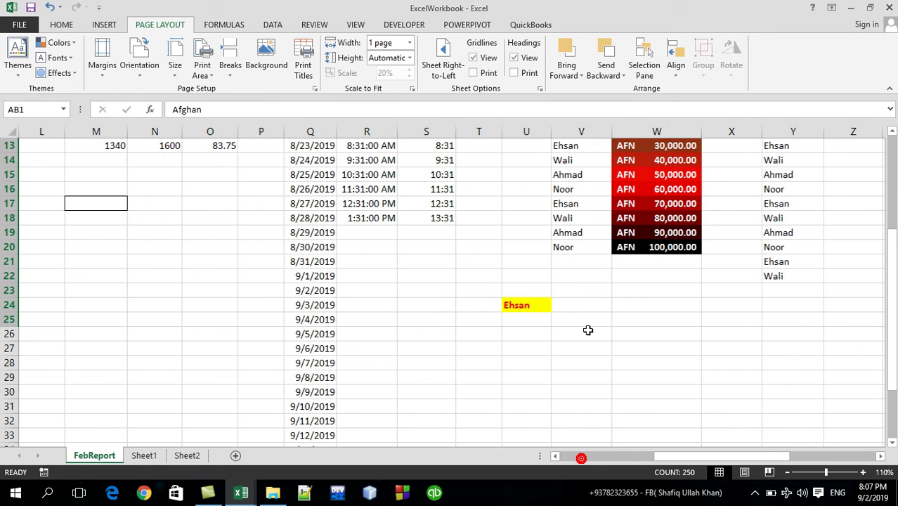
key("ctrl+BackSpace")
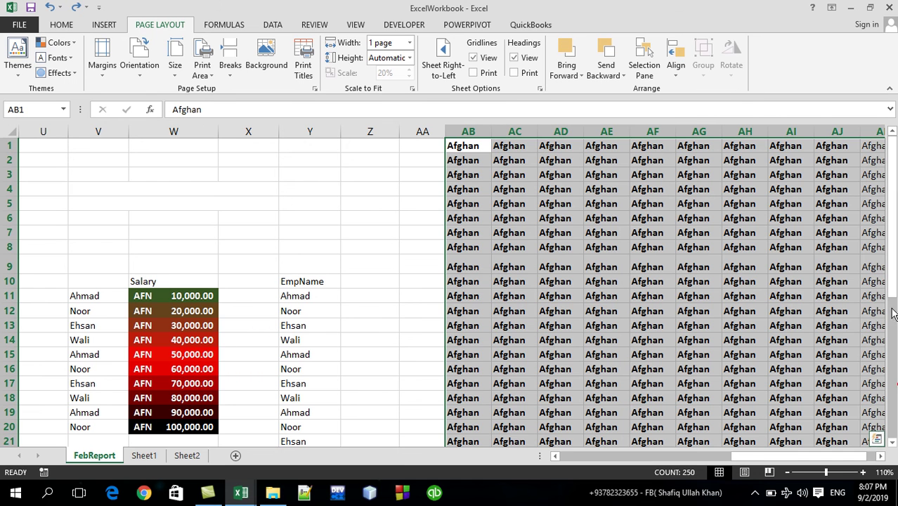
left_click_drag(892, 267, 877, 397)
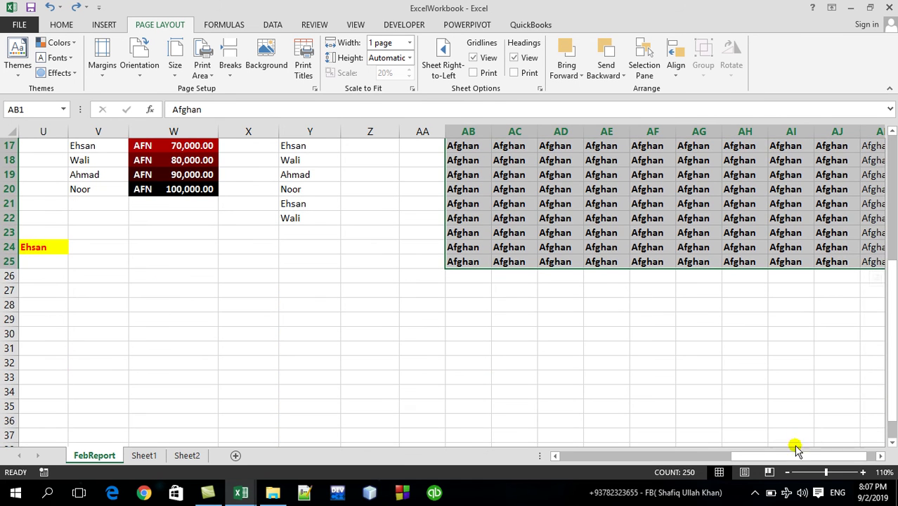
left_click_drag(793, 456, 838, 455)
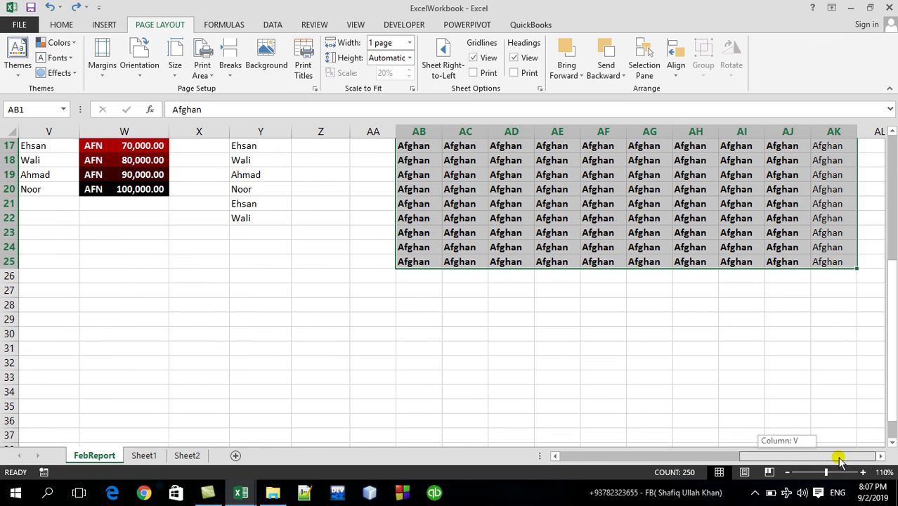
left_click_drag(859, 270, 858, 484)
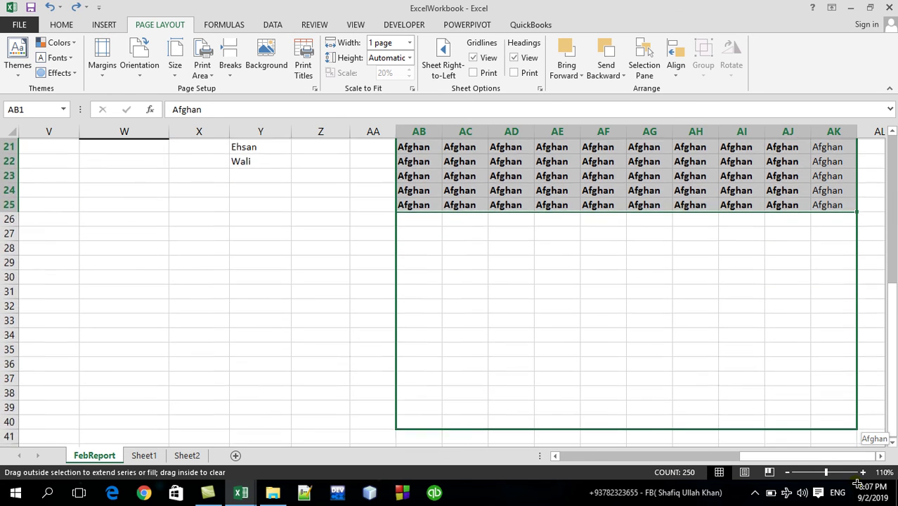
left_click_drag(858, 484, 820, 342)
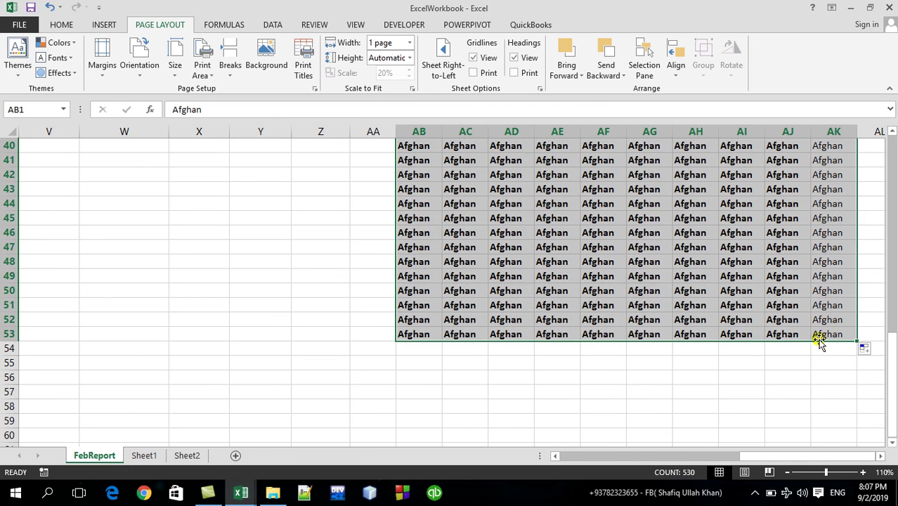
key("ctrl+p")
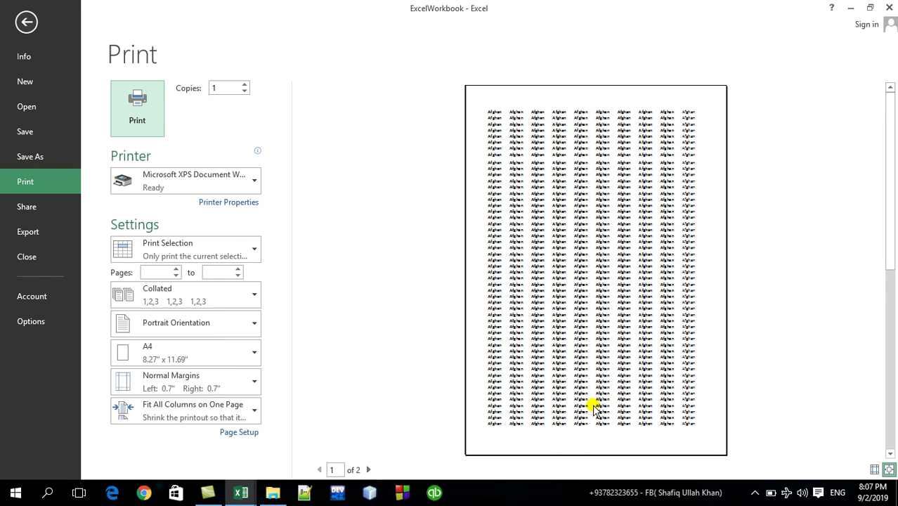
Scale the Afghan printout to Fit All Rows on One Page, then return to FebReport
left_click(369, 469)
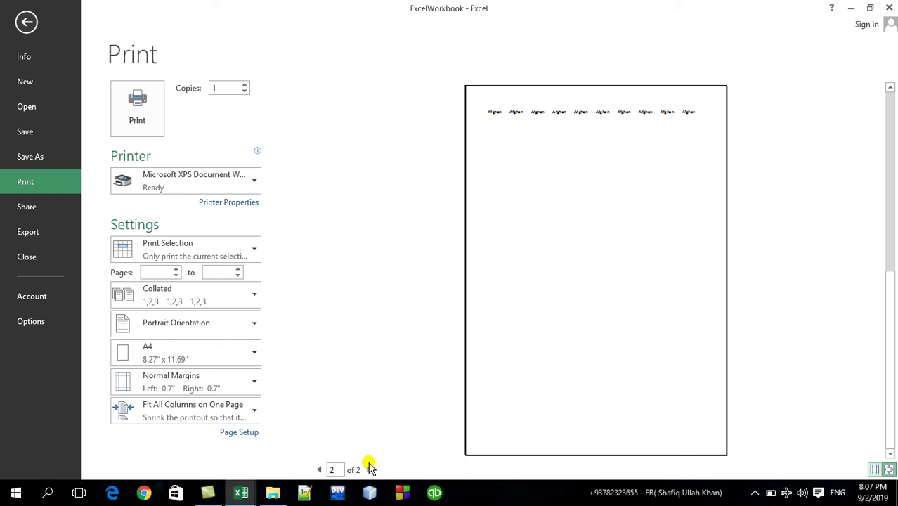
left_click(176, 414)
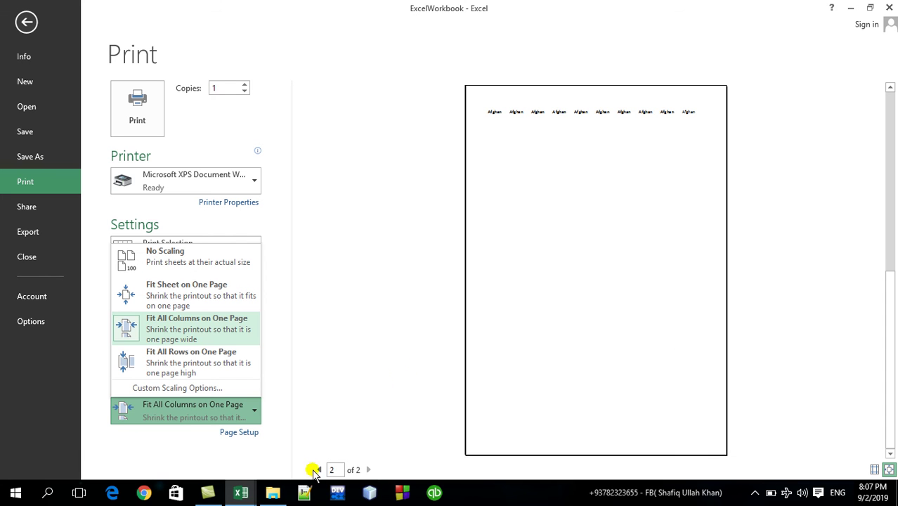
left_click(222, 362)
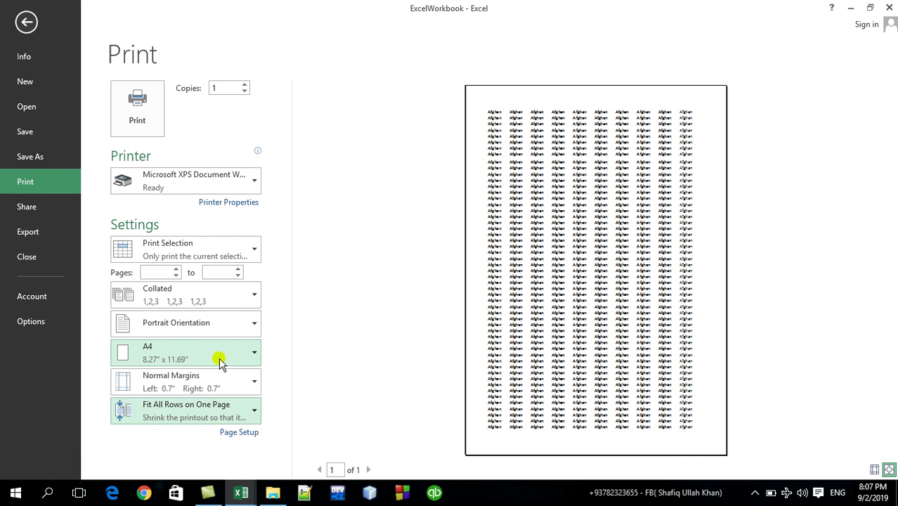
left_click(209, 418)
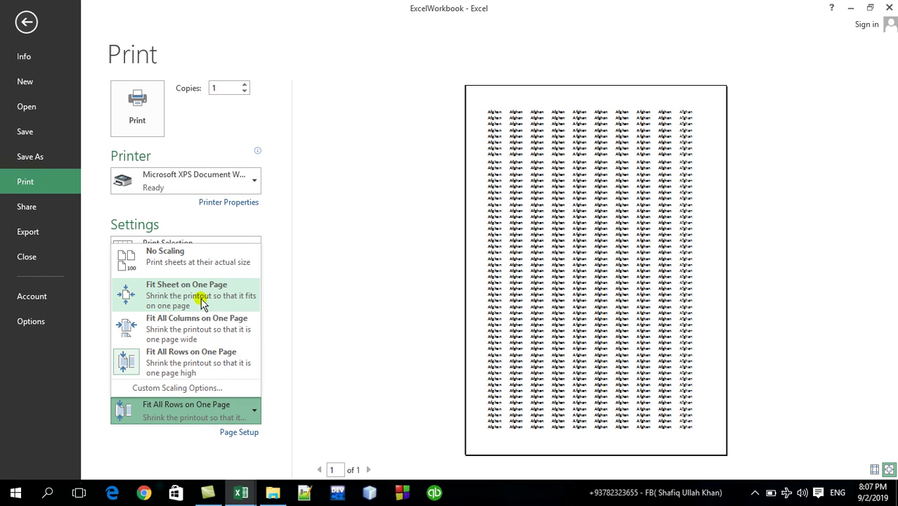
left_click(29, 21)
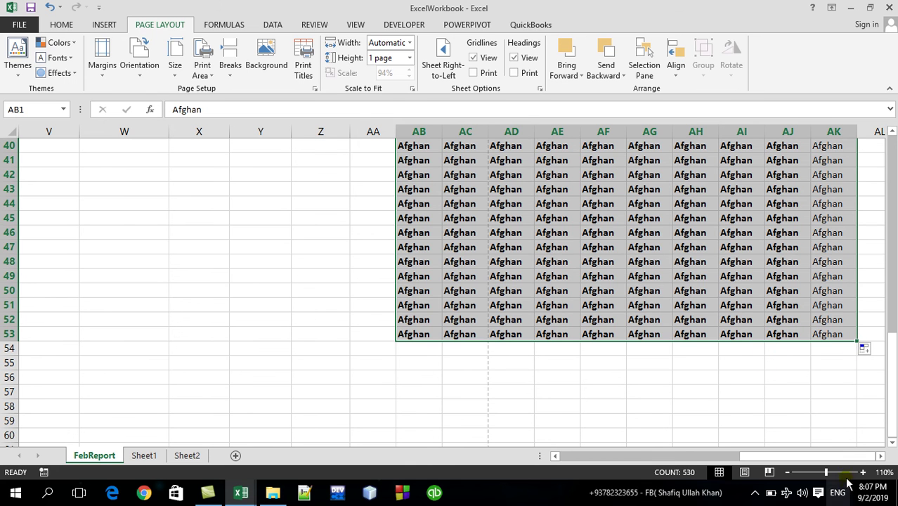
Fill the Afghan block down to row 179 and preview it with No Scaling, then Fit Sheet on One Page
left_click_drag(859, 342, 815, 381)
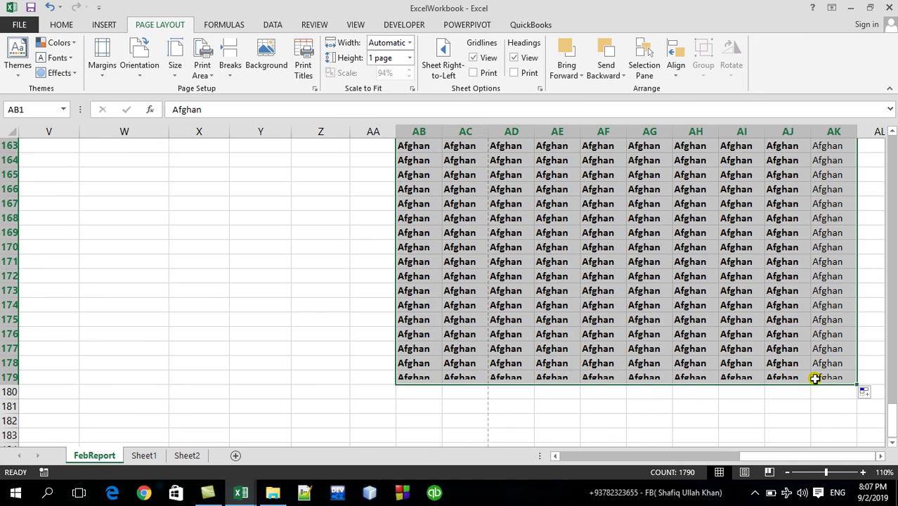
key("ctrl+p")
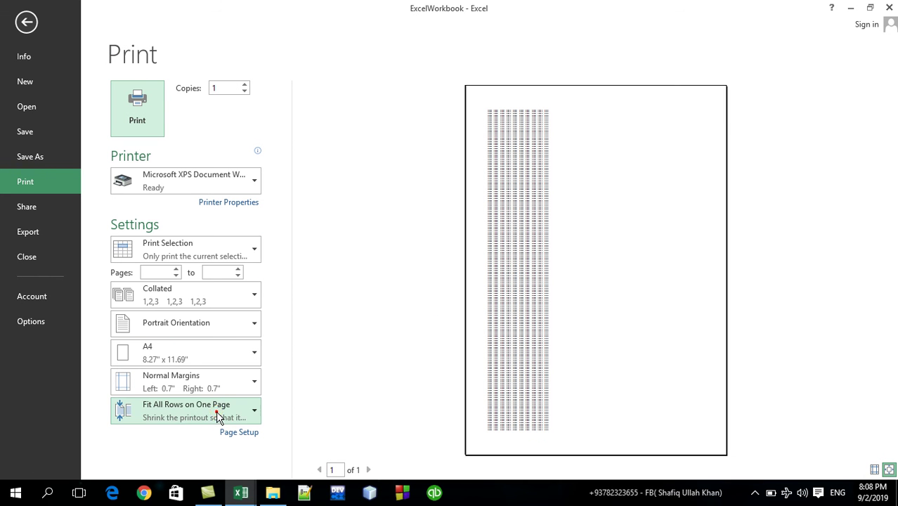
left_click(243, 413)
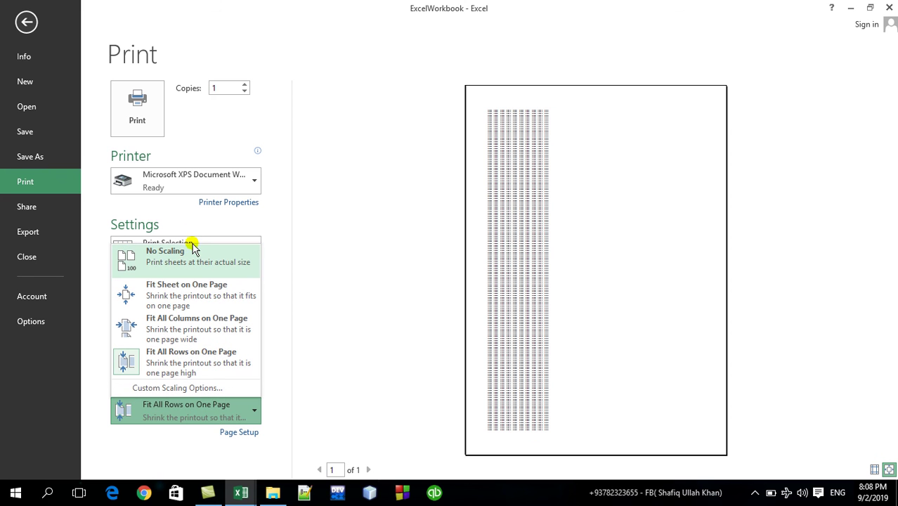
left_click(176, 257)
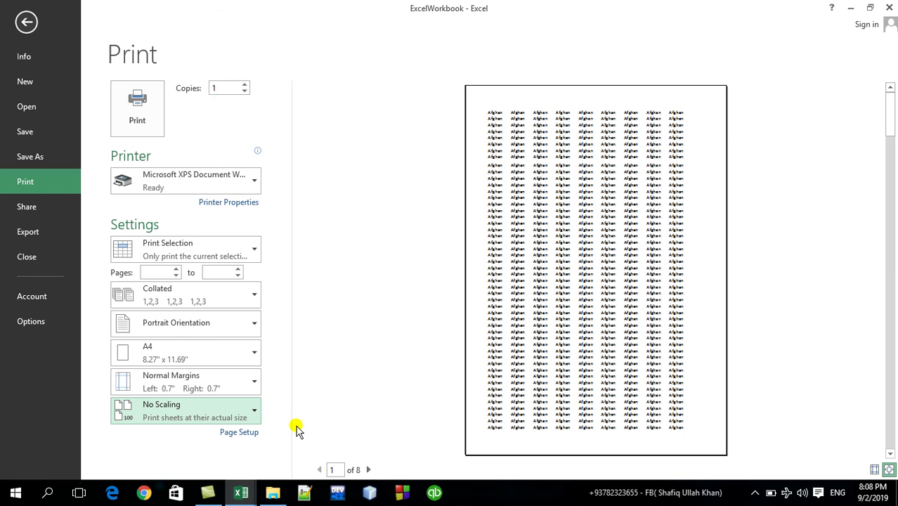
left_click(196, 416)
left_click(175, 310)
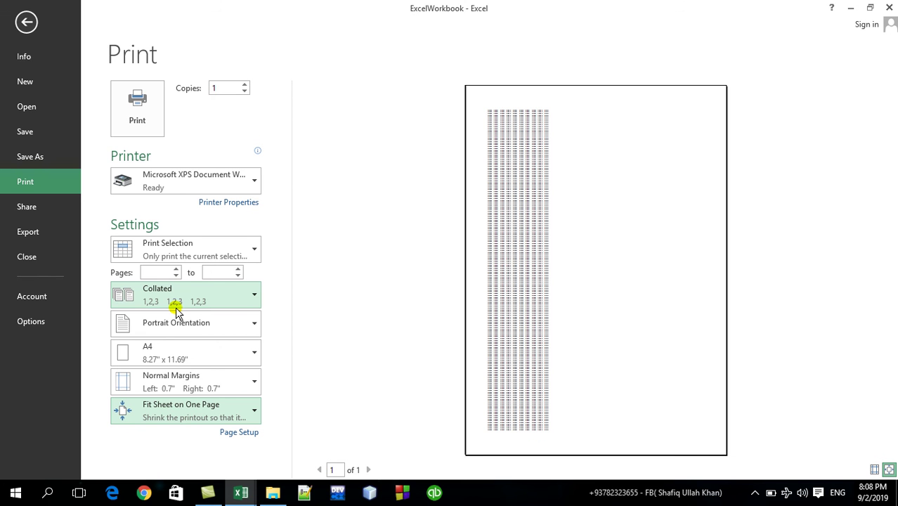
key("Escape")
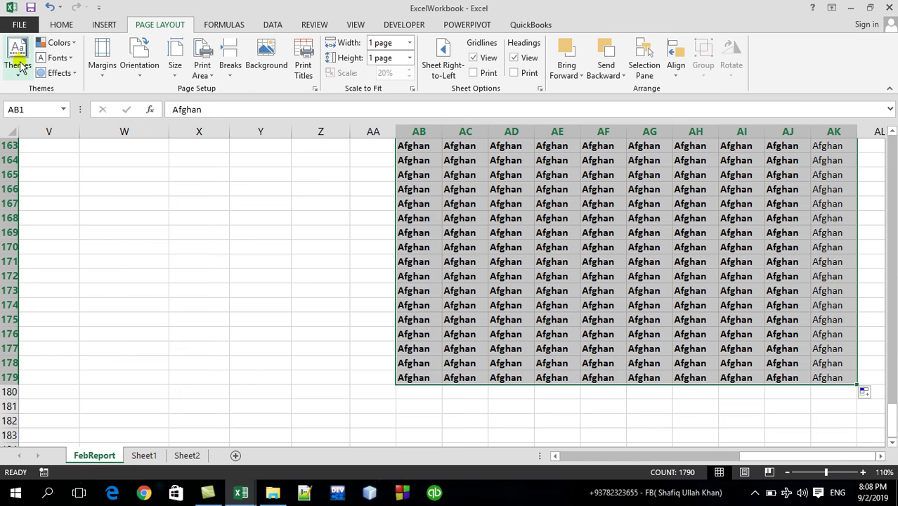
Check the File info view, deselect the Afghan range with an empty cell, and minimise Excel
left_click(39, 25)
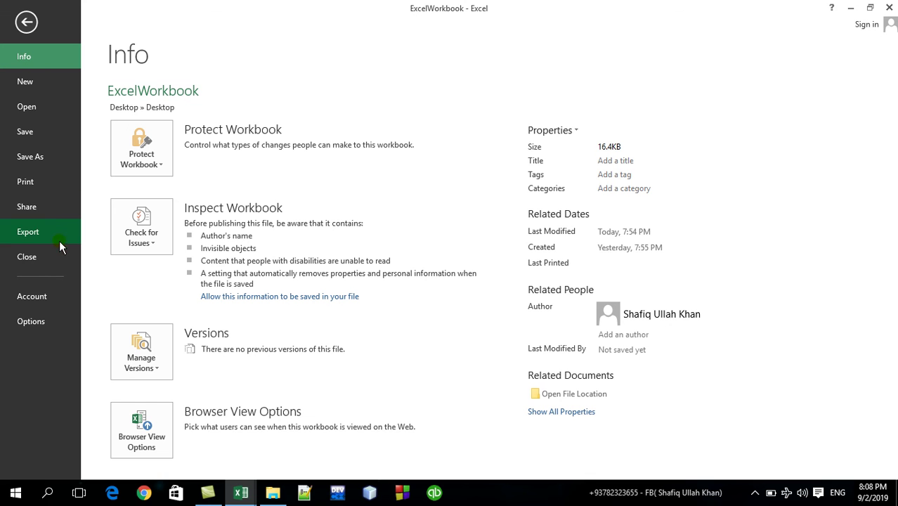
left_click(26, 22)
left_click(261, 220)
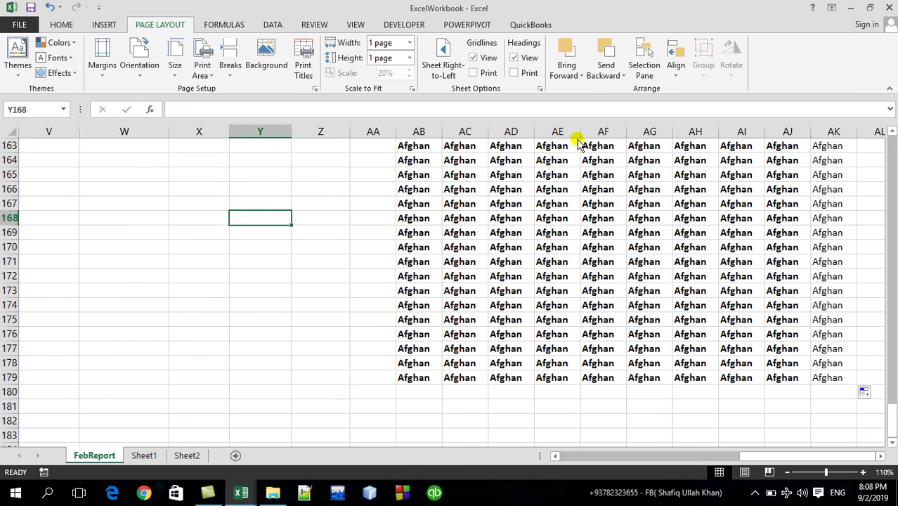
left_click(852, 7)
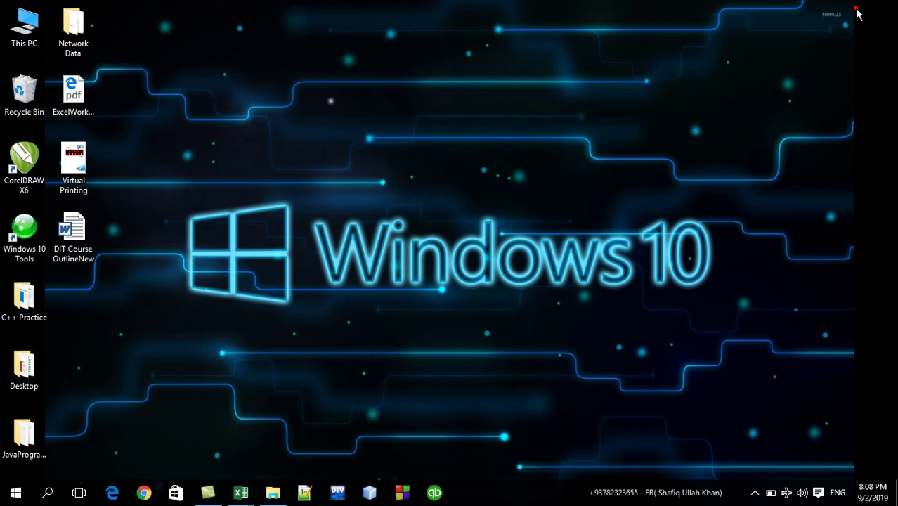